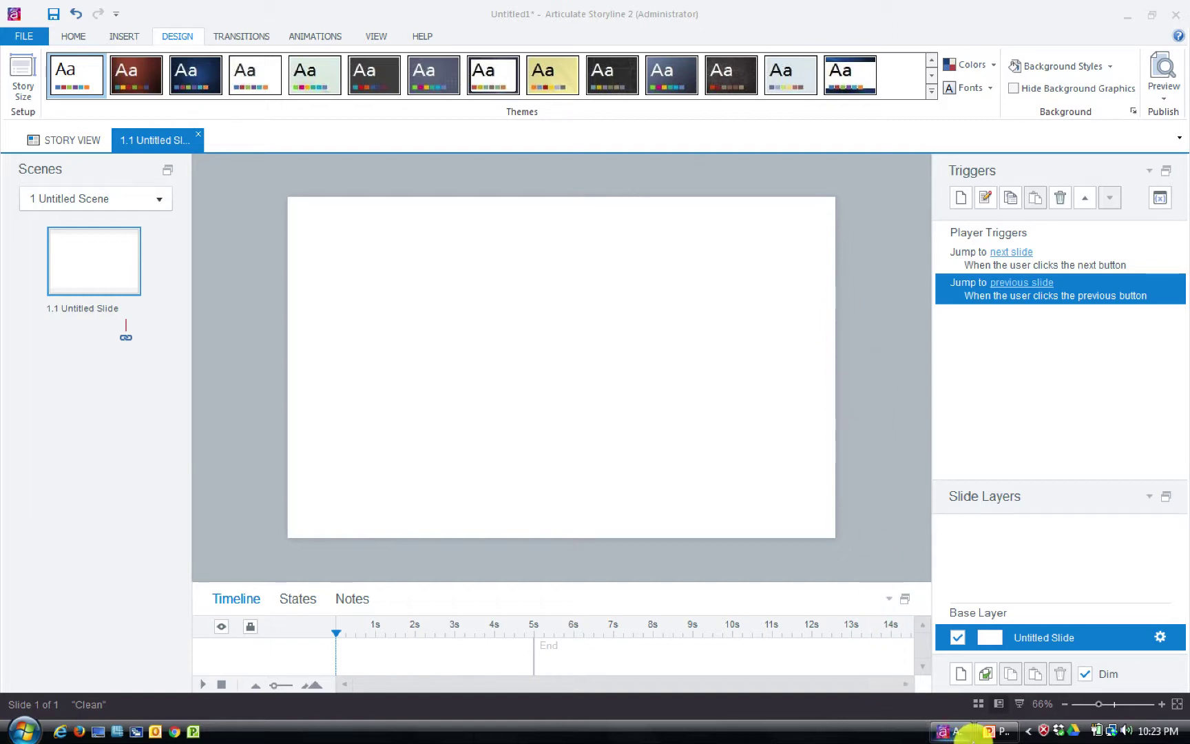
# Start a new Record Your Screen capture from Storyline's Insert > Record Screen menu over PowerPoint.
pyautogui.click(999, 735)
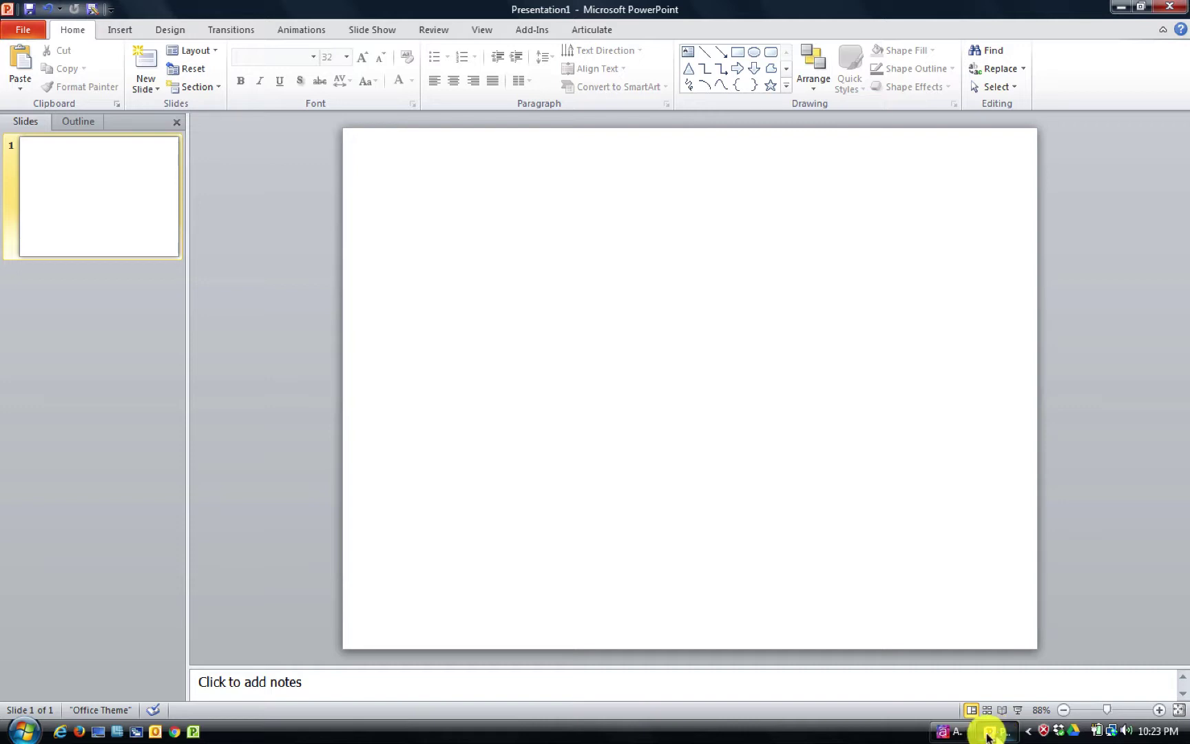
pyautogui.click(951, 733)
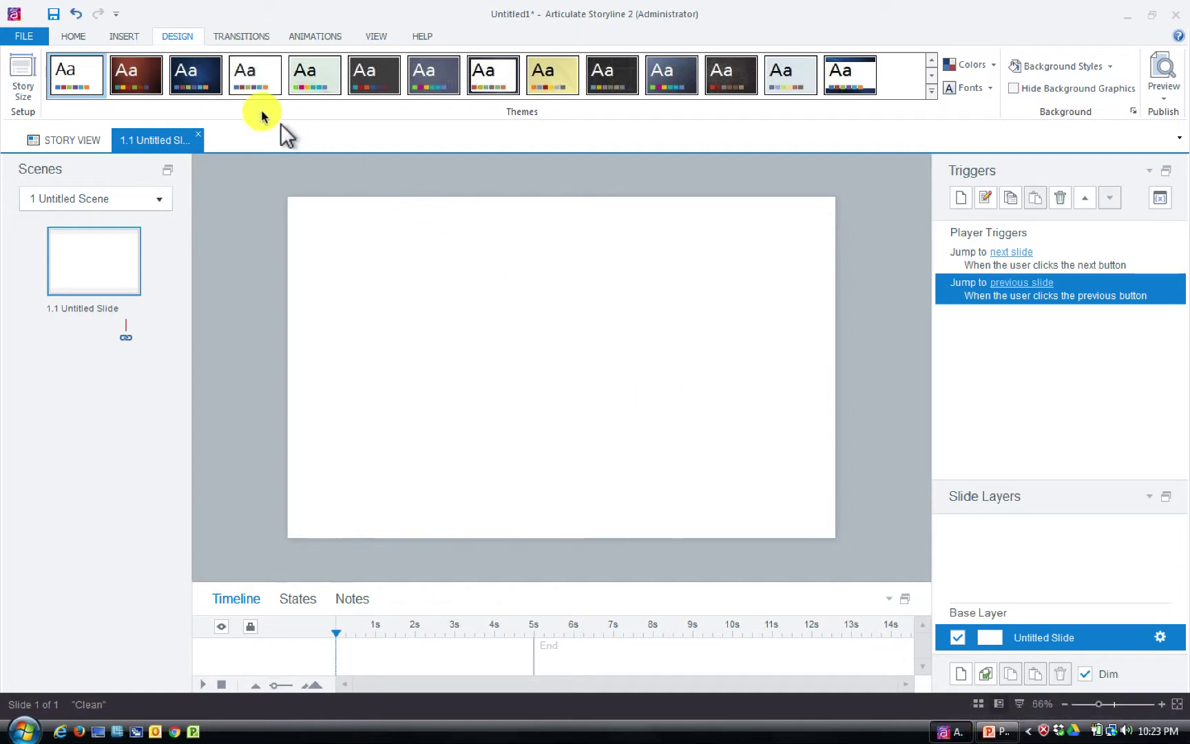
pyautogui.click(113, 35)
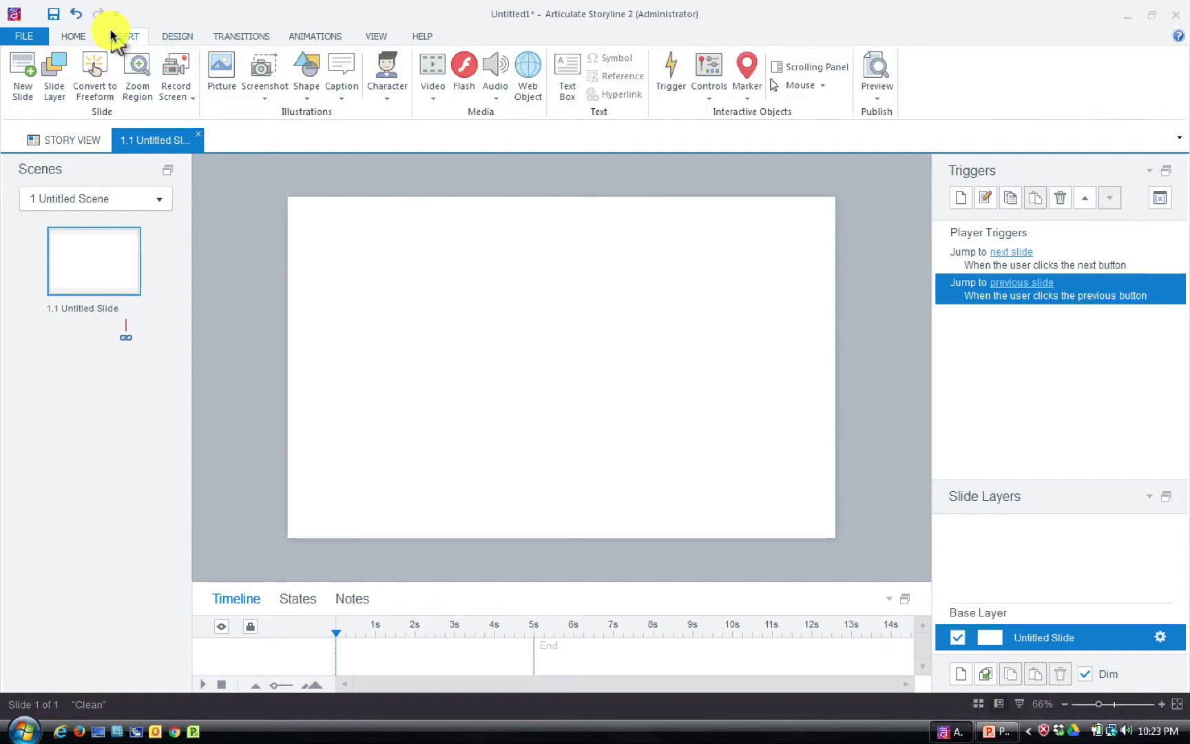
pyautogui.click(180, 101)
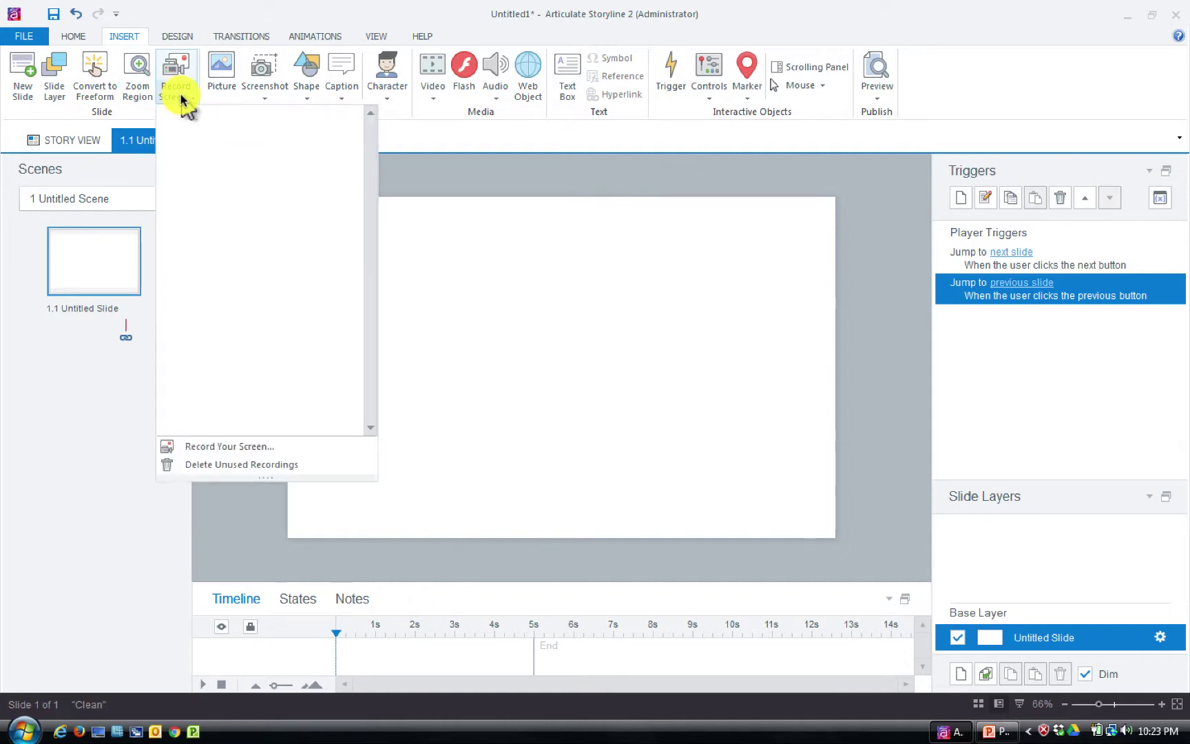
pyautogui.click(279, 449)
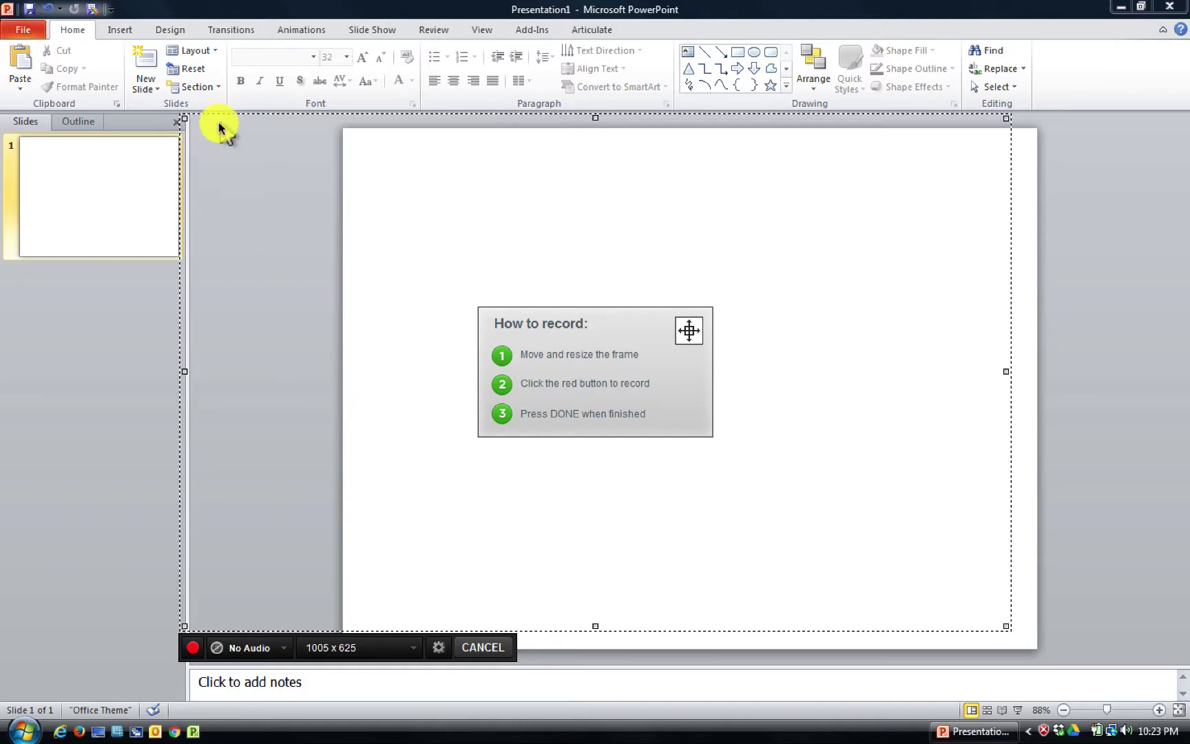
# Narrow PowerPoint's slide pane and resize the recording frame to 1431 x 818 to fill the window.
pyautogui.click(349, 650)
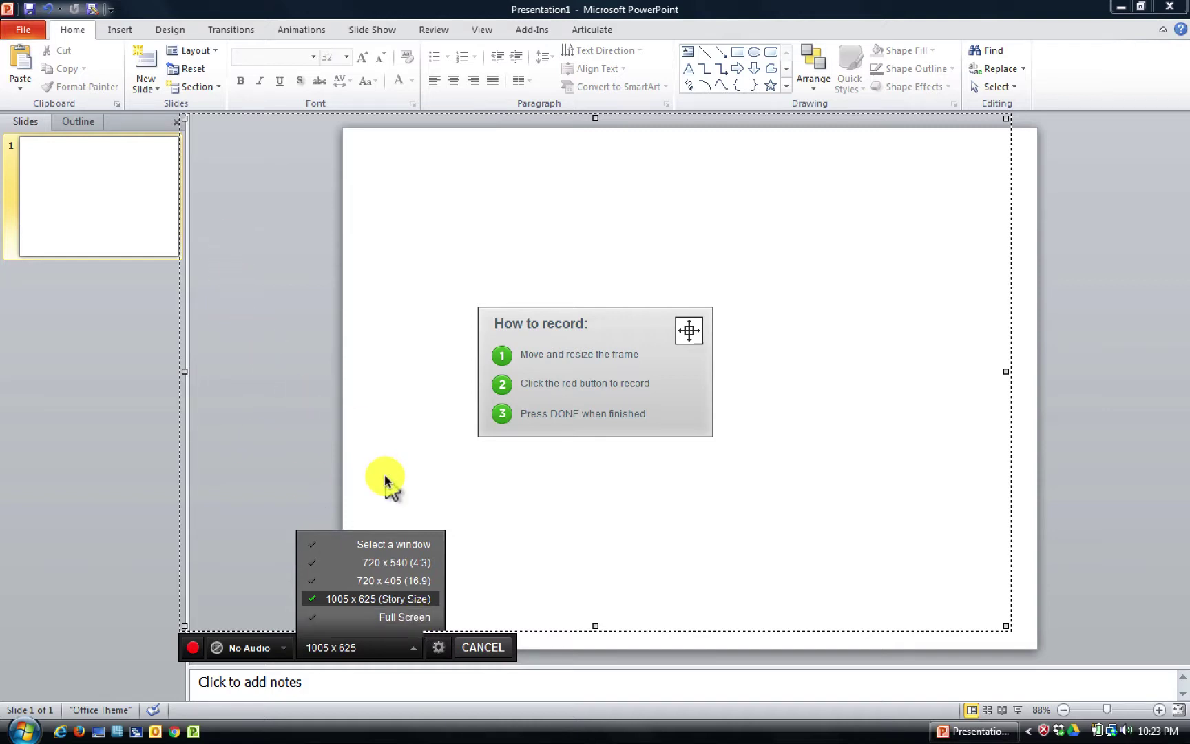
pyautogui.click(1091, 405)
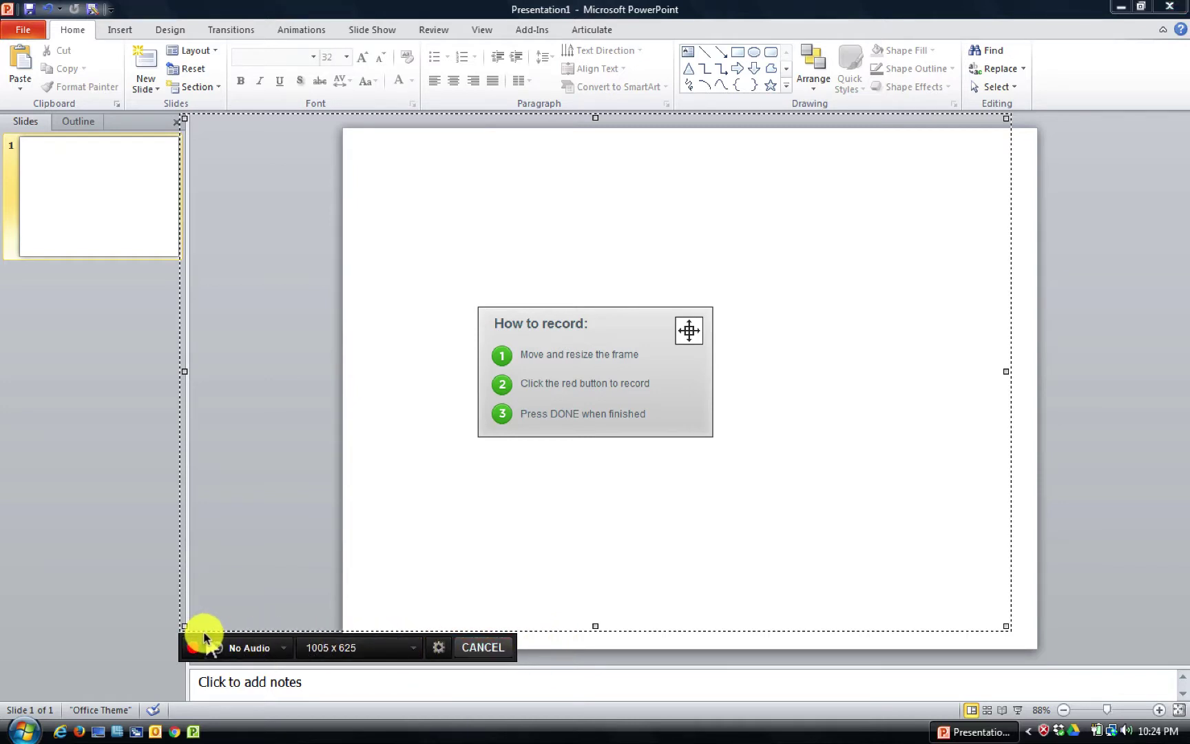
pyautogui.moveTo(183, 598); pyautogui.dragTo(132, 550)
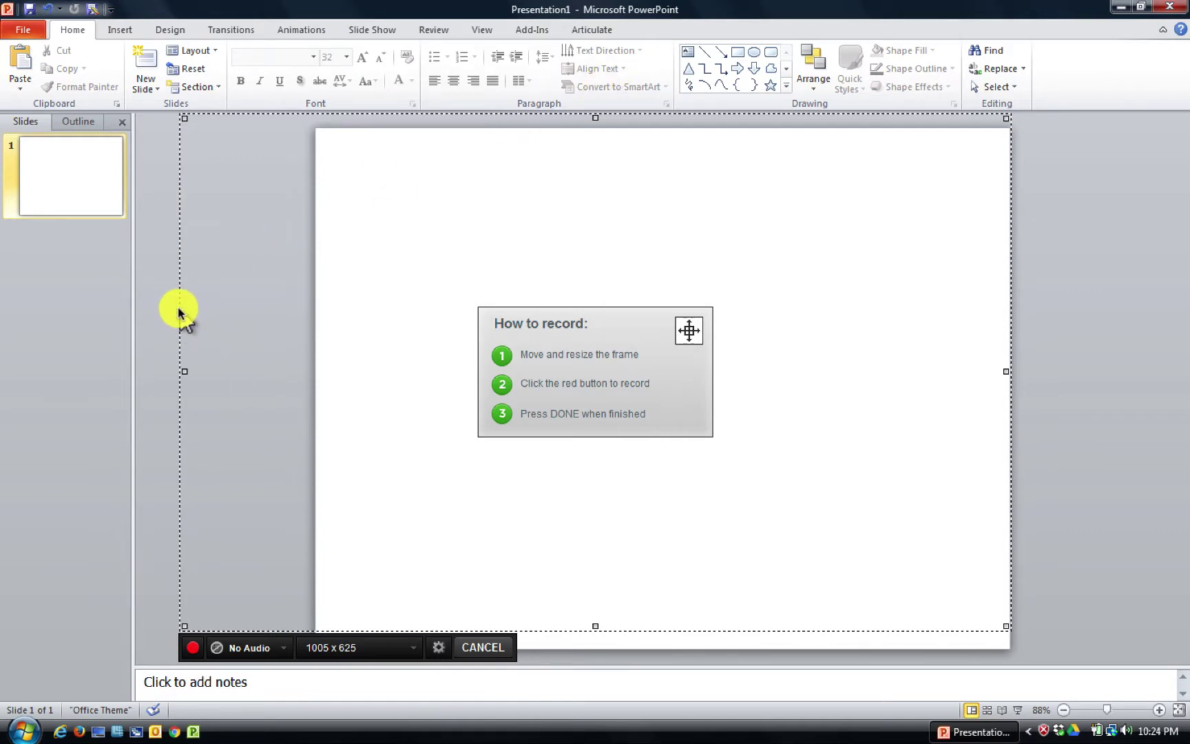
pyautogui.moveTo(178, 311); pyautogui.dragTo(5, 220)
pyautogui.moveTo(831, 278); pyautogui.dragTo(1182, 297)
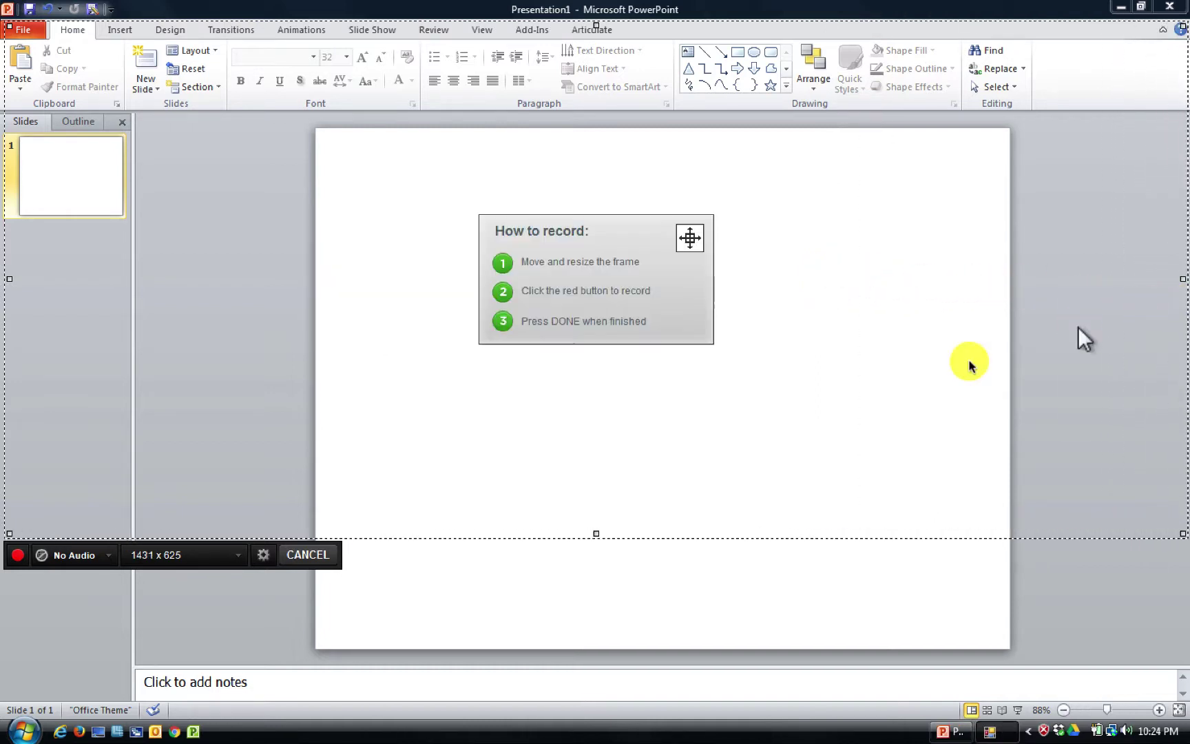
pyautogui.moveTo(597, 536); pyautogui.dragTo(602, 696)
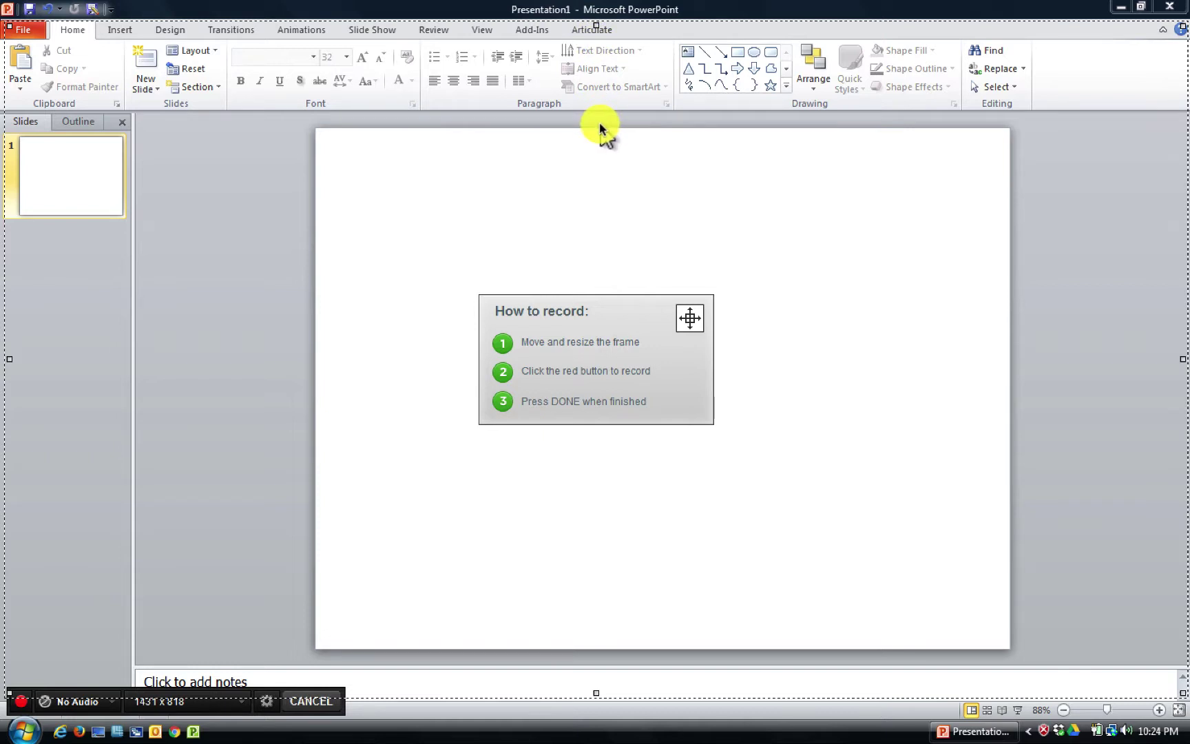
pyautogui.click(111, 702)
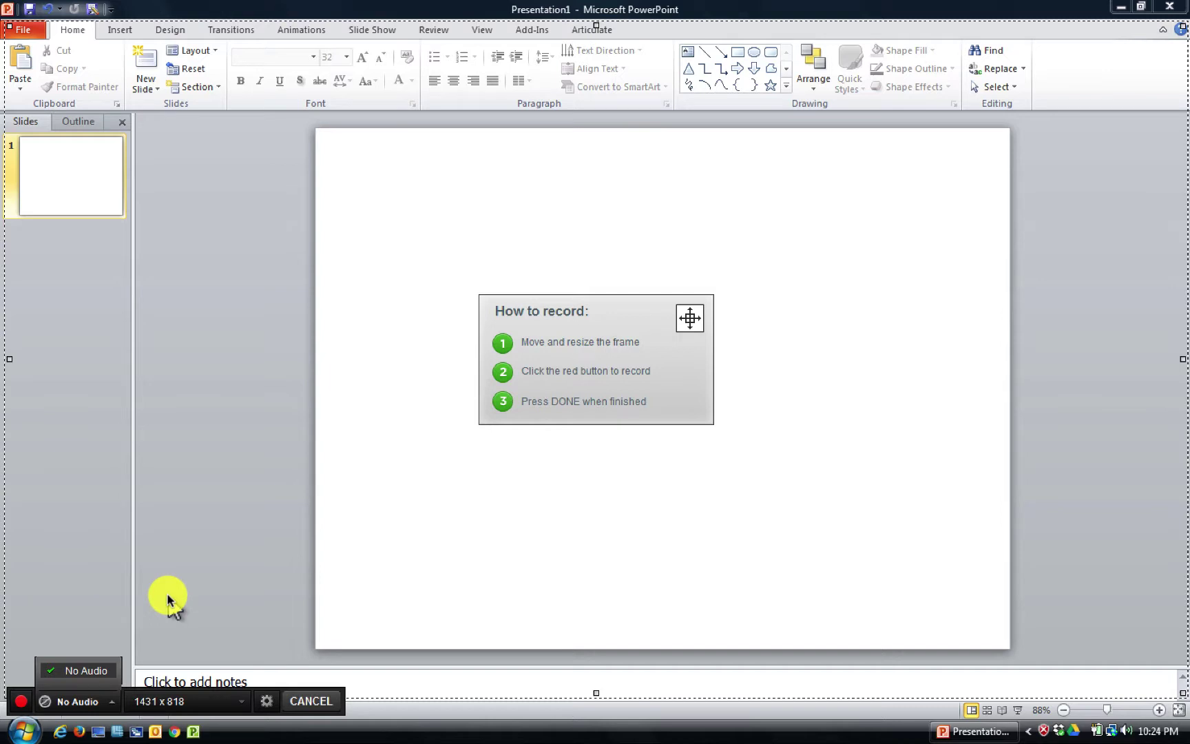
pyautogui.click(266, 700)
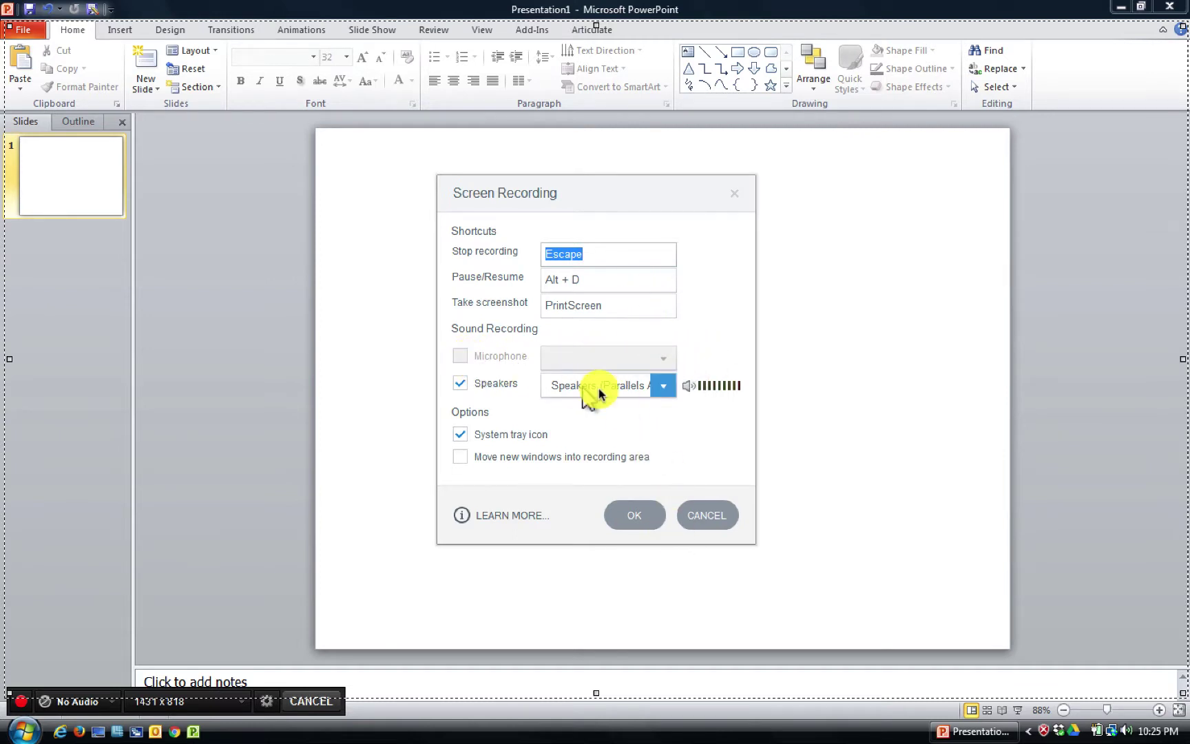
pyautogui.click(632, 515)
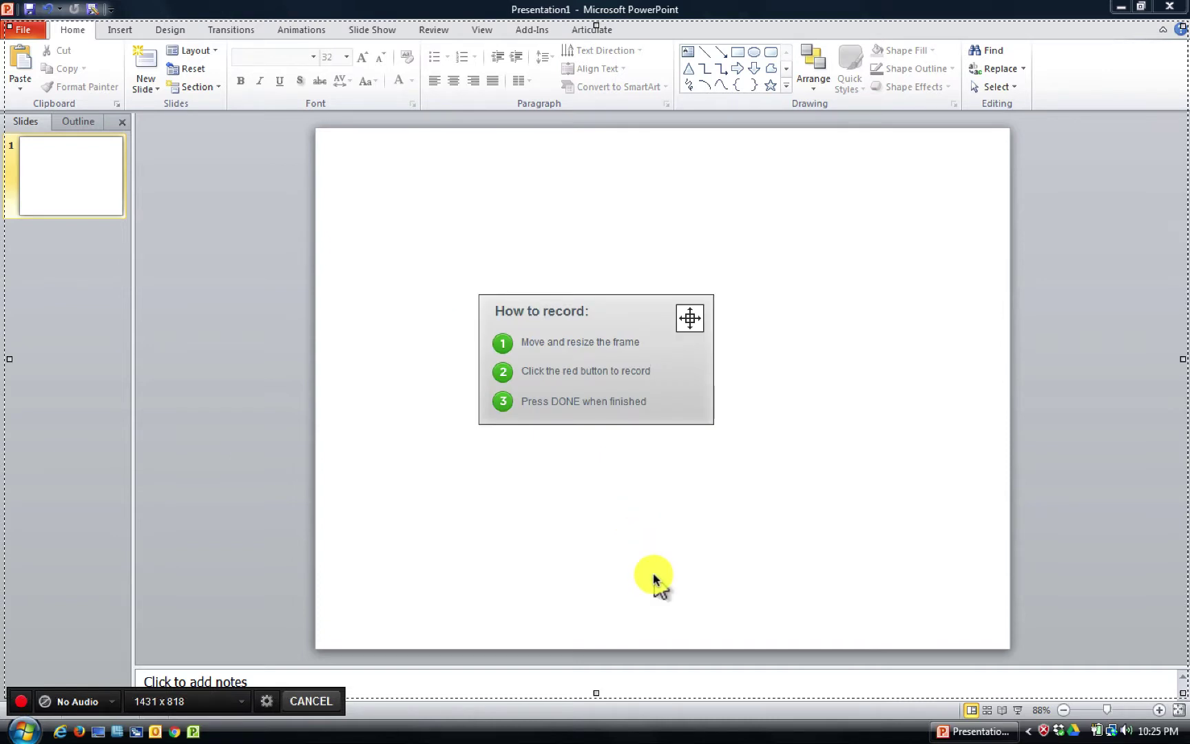
# Start recording and add a text box near the slide top containing the presenter's full name.
pyautogui.click(19, 701)
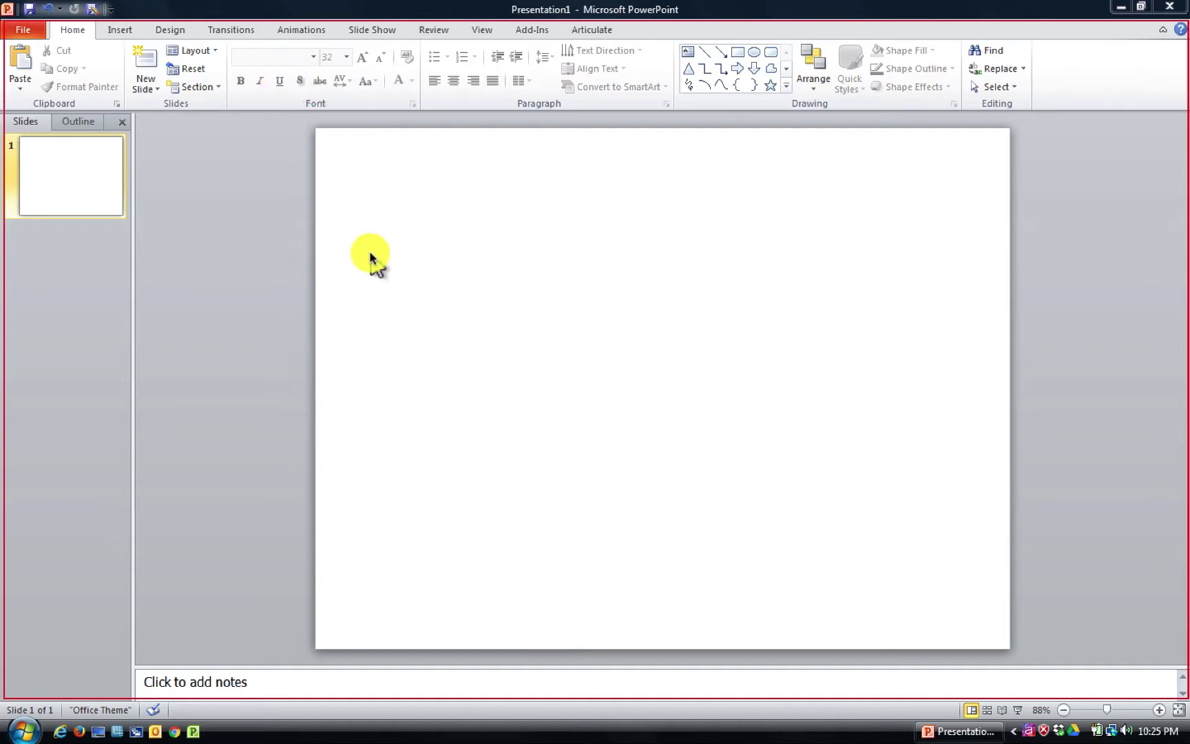
pyautogui.click(131, 32)
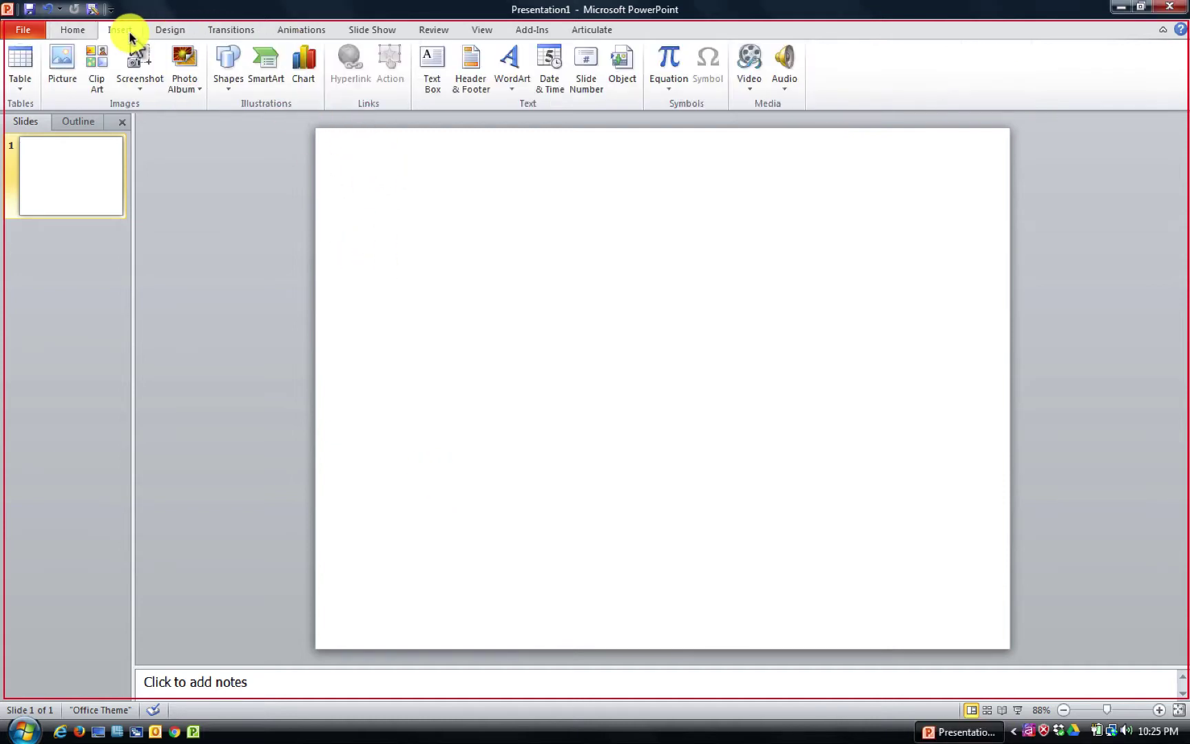
pyautogui.click(439, 77)
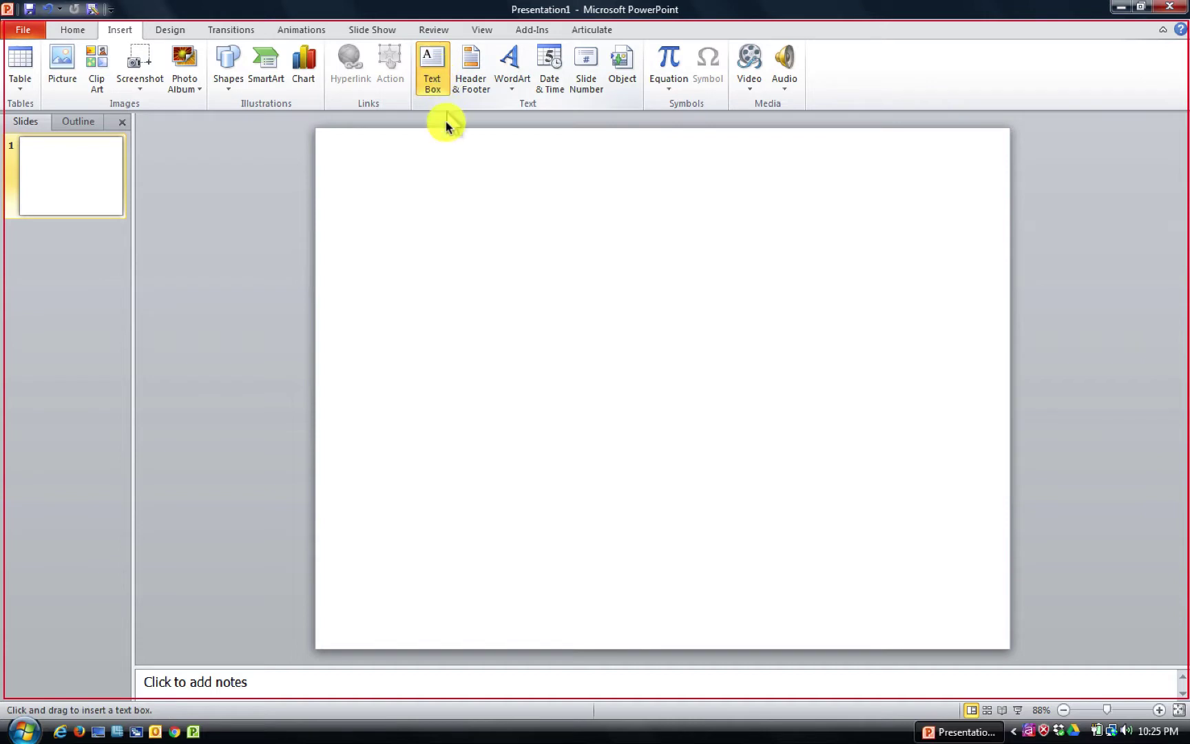
pyautogui.moveTo(433, 204); pyautogui.dragTo(813, 334)
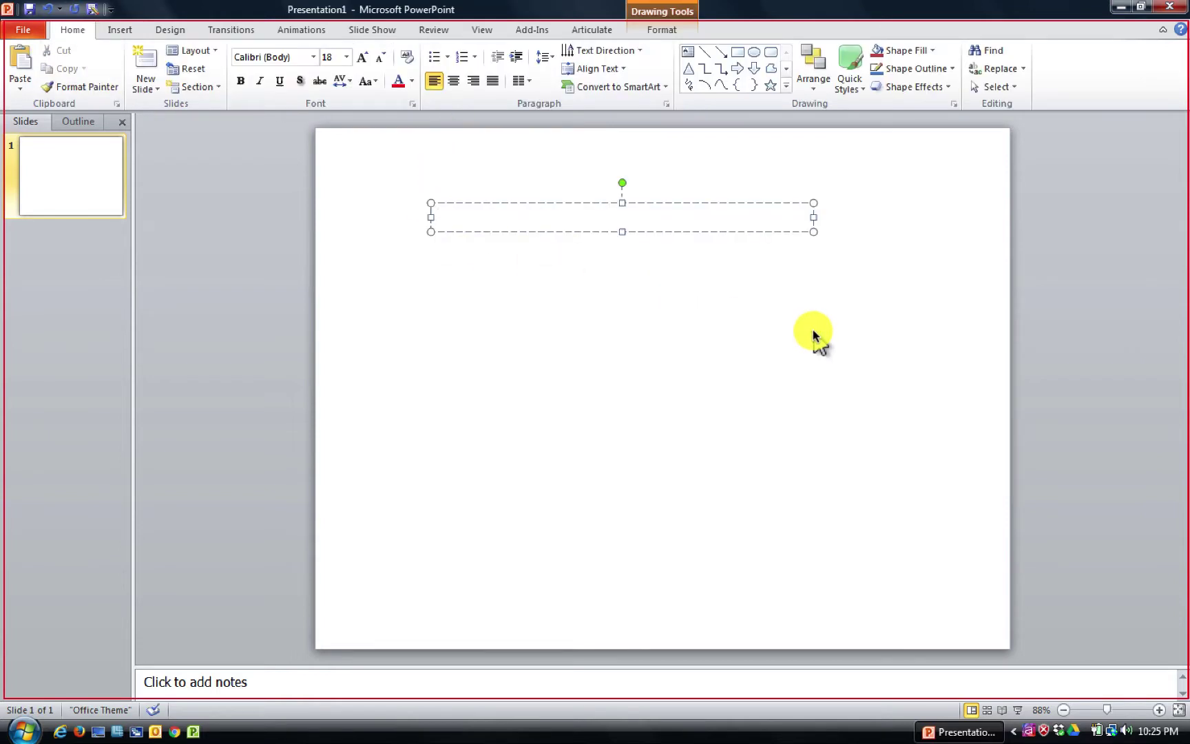
pyautogui.write('Kevin Cassidy')
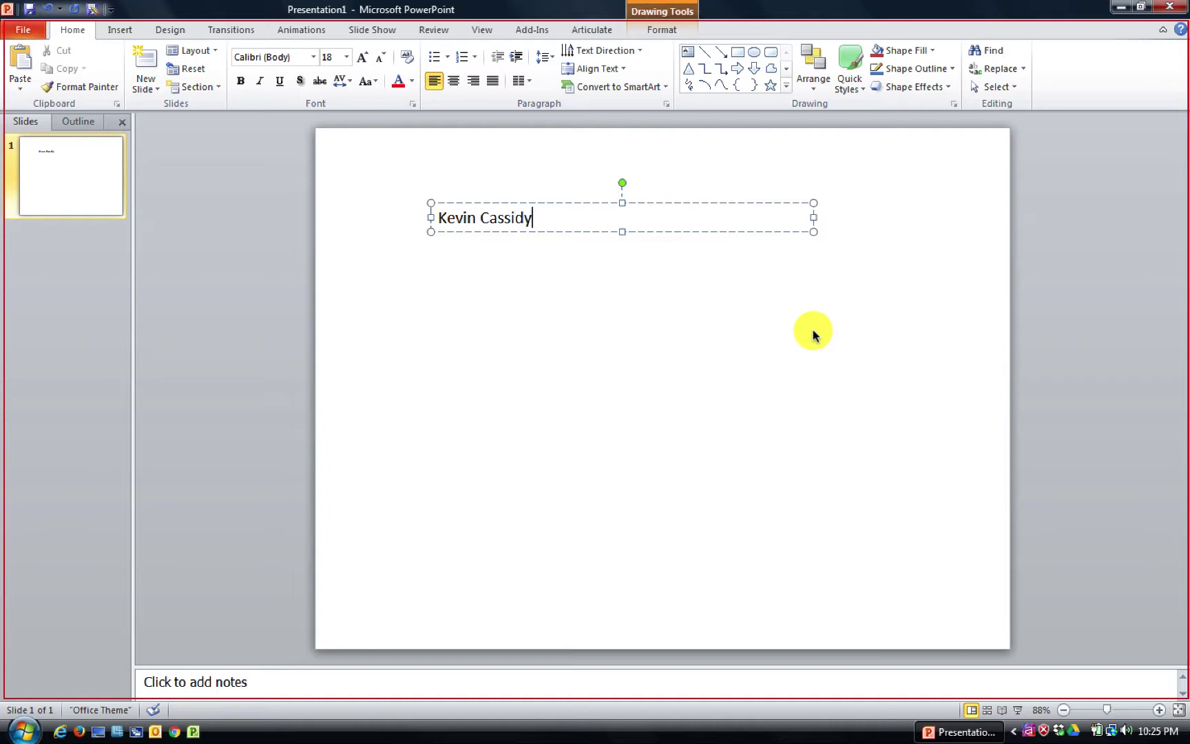
pyautogui.click(814, 505)
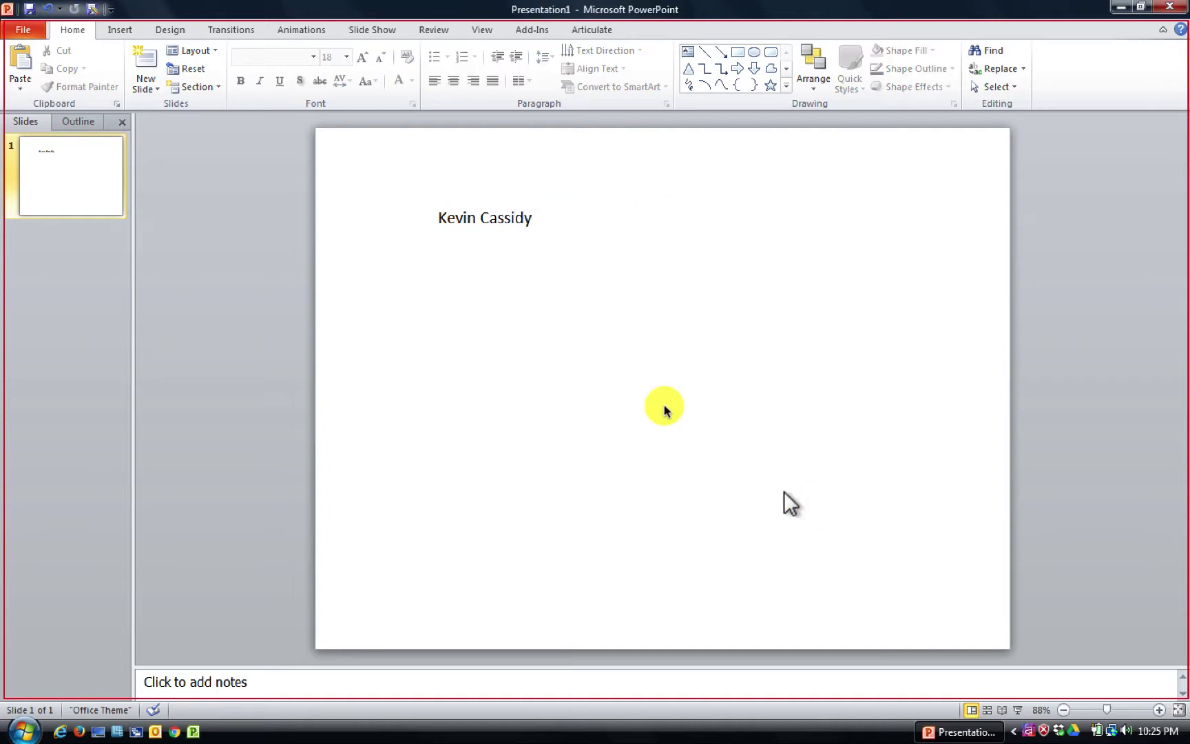
pyautogui.click(121, 31)
# Draw a blue oval near the centre of the slide.
pyautogui.click(227, 69)
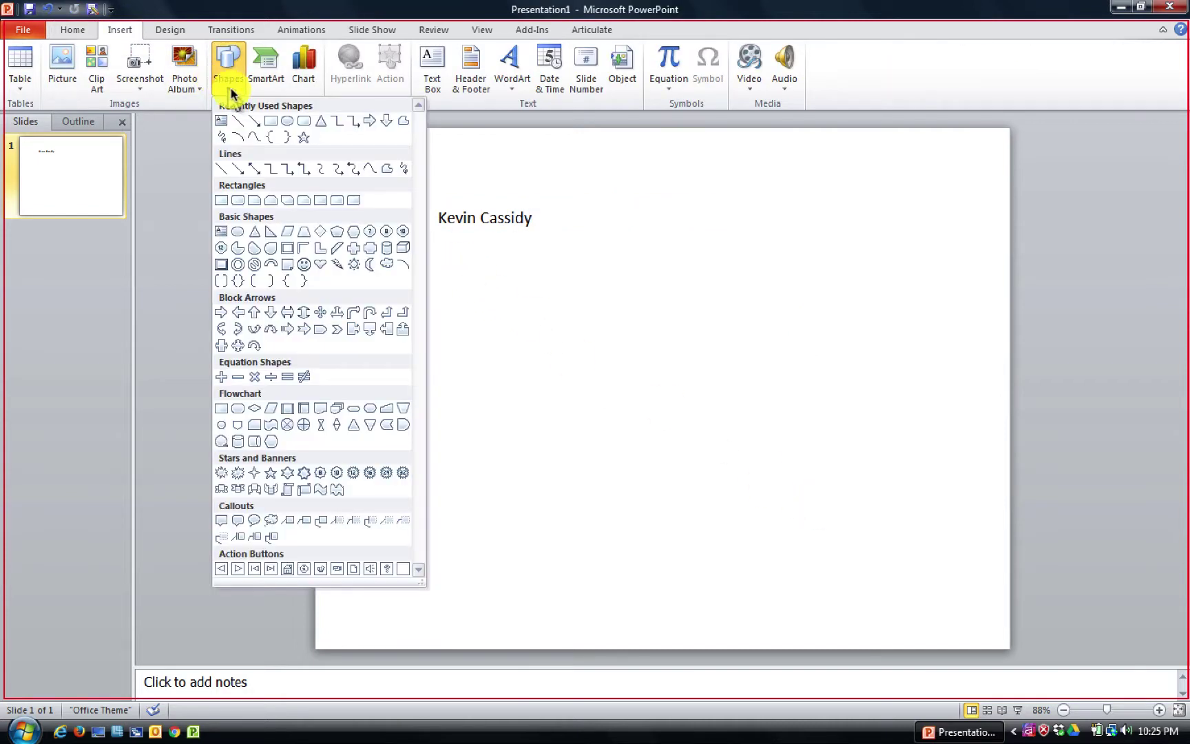
pyautogui.click(282, 122)
pyautogui.moveTo(581, 315); pyautogui.dragTo(813, 464)
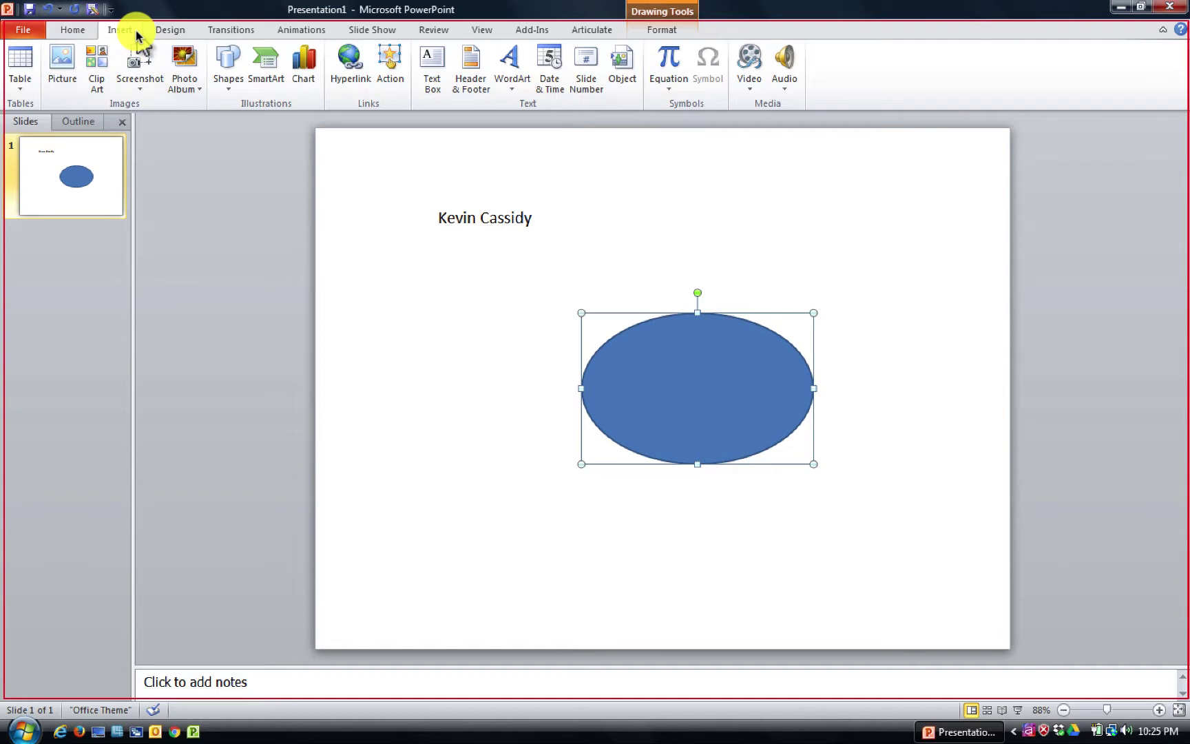
pyautogui.click(360, 275)
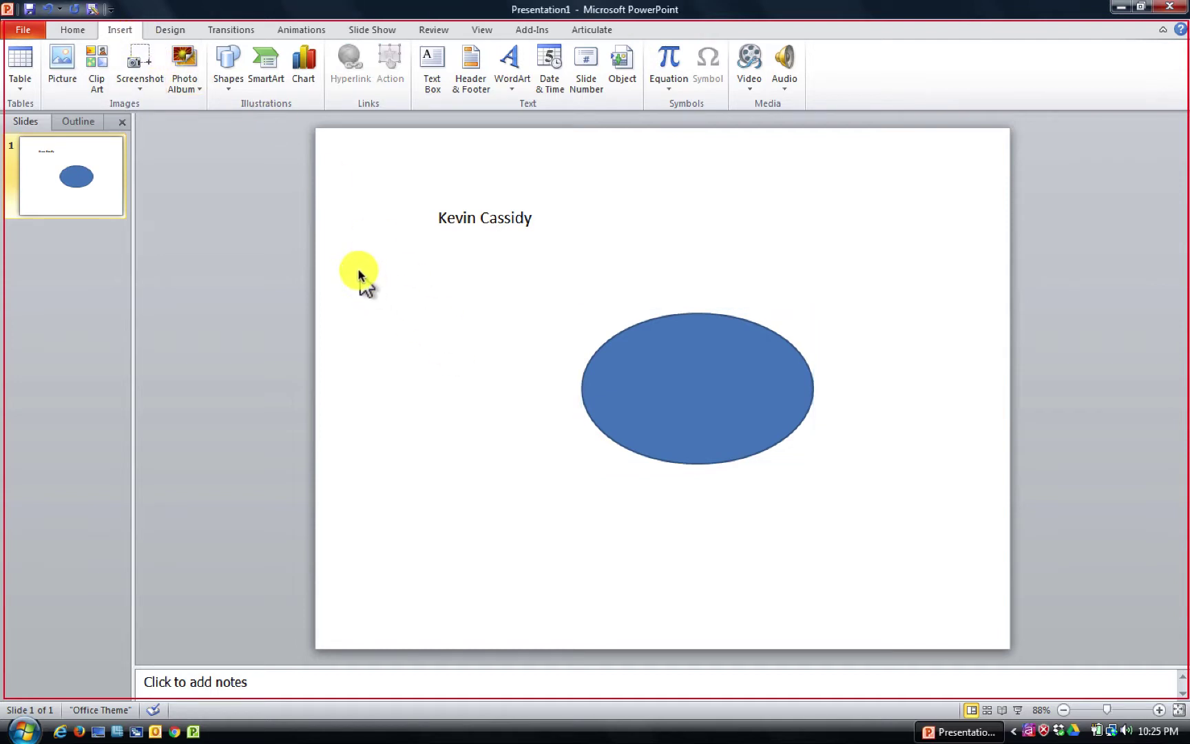
# Draw a blue rectangle in the slide's top-right corner and stop the recording.
pyautogui.click(228, 69)
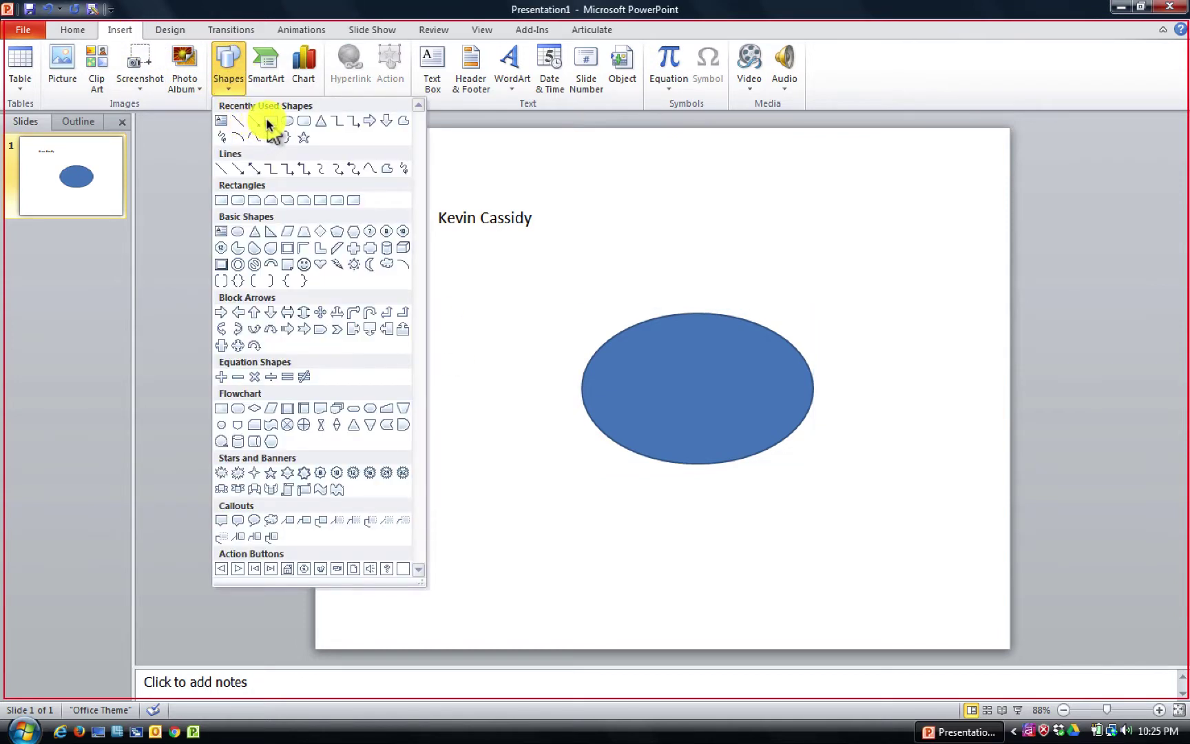
pyautogui.click(258, 121)
pyautogui.moveTo(789, 180); pyautogui.dragTo(970, 285)
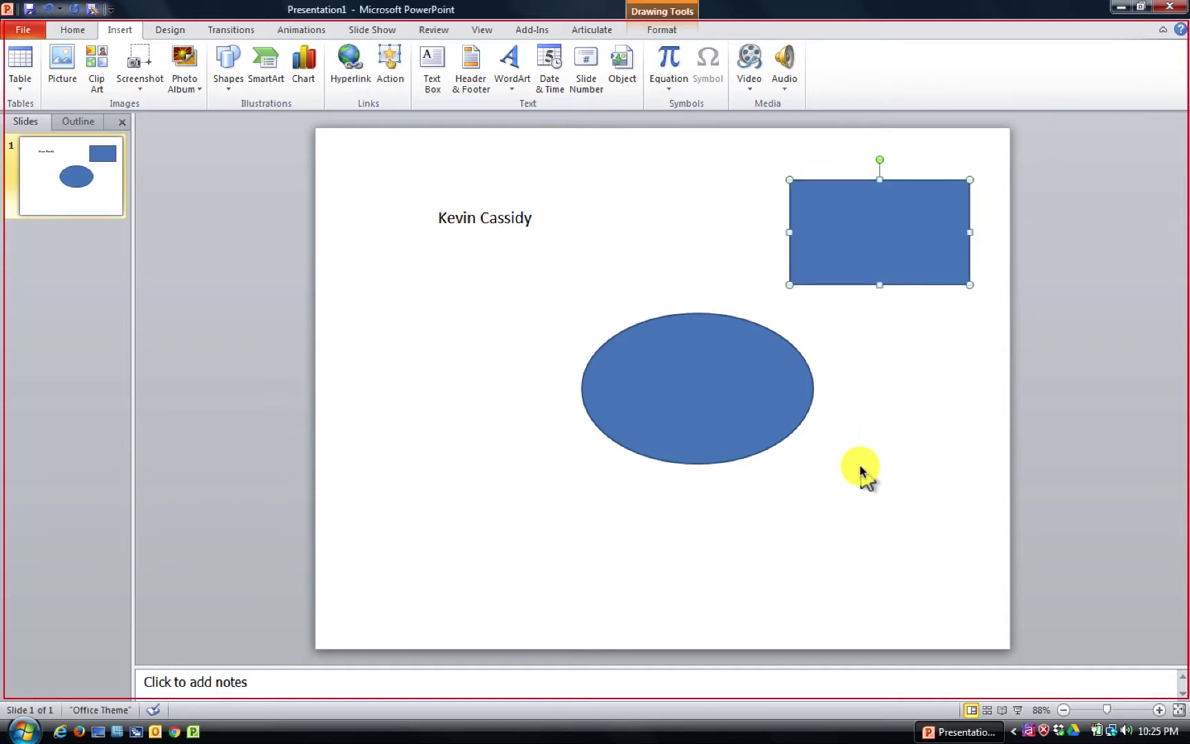
pyautogui.press('F10')
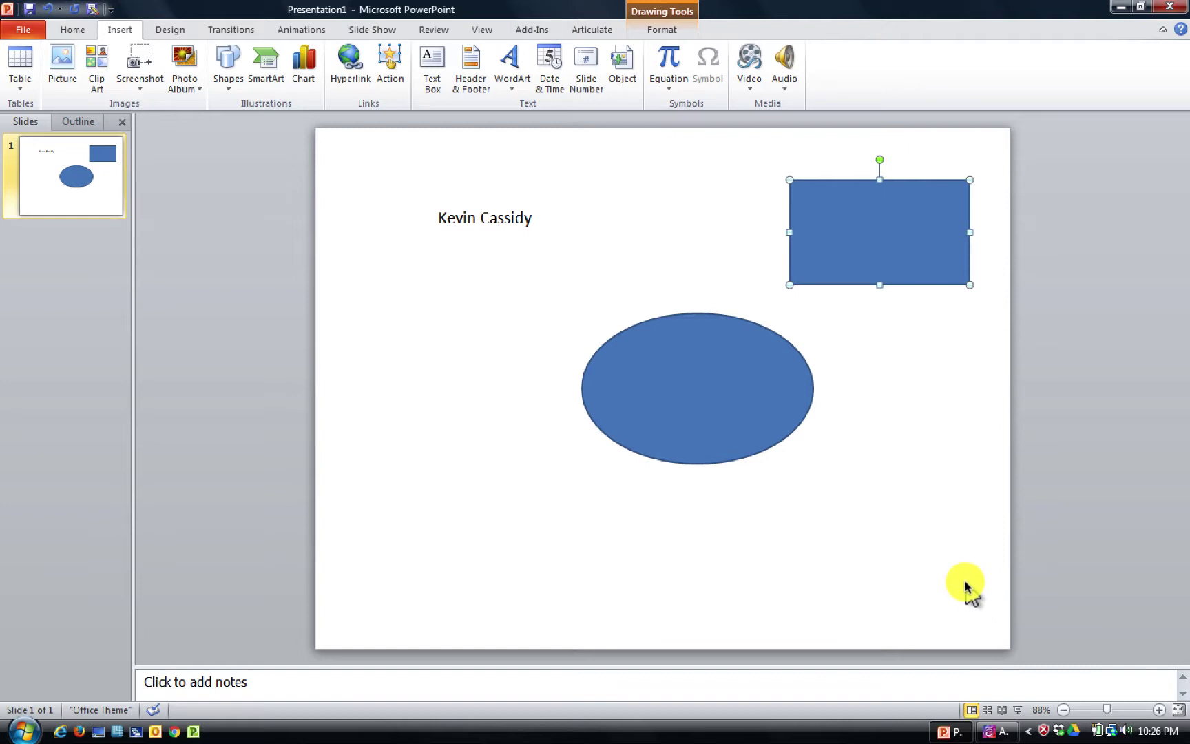
# Switch back to Storyline so the Insert Slides dialog shows the 0:33 capture.
pyautogui.click(984, 725)
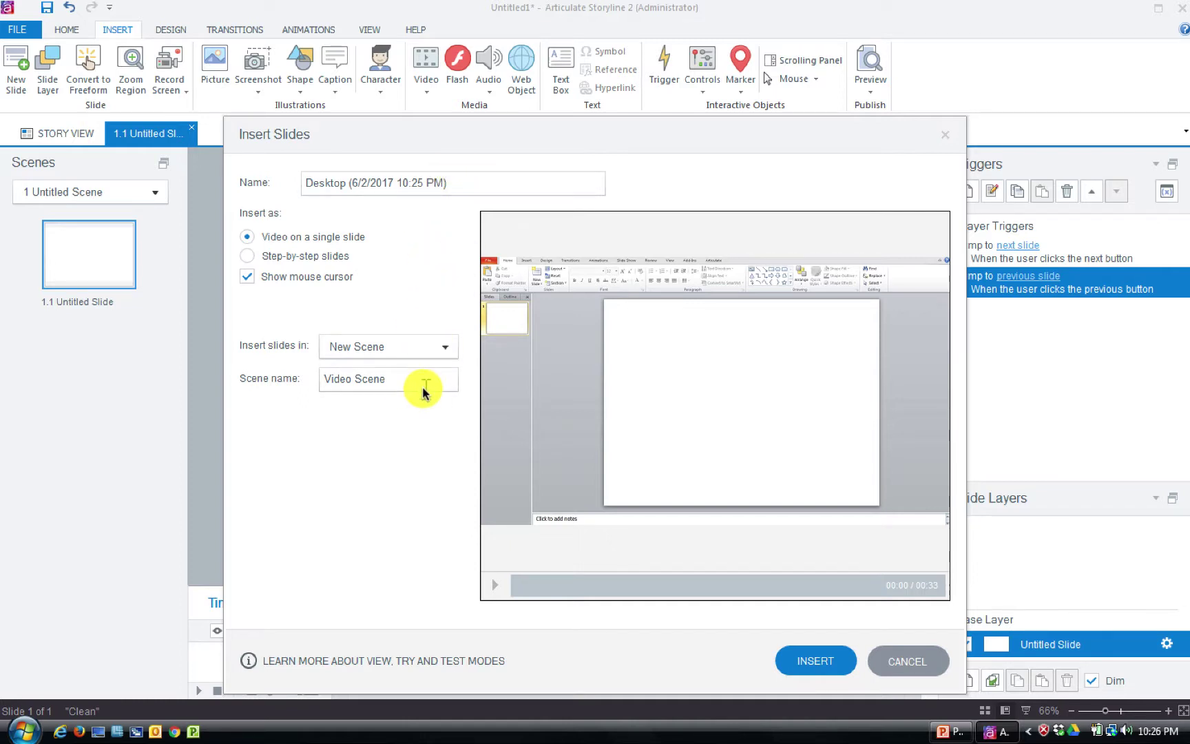
# Insert the capture named 'PPT Demo' as a single-slide video in a new scene.
pyautogui.moveTo(459, 182); pyautogui.dragTo(250, 178)
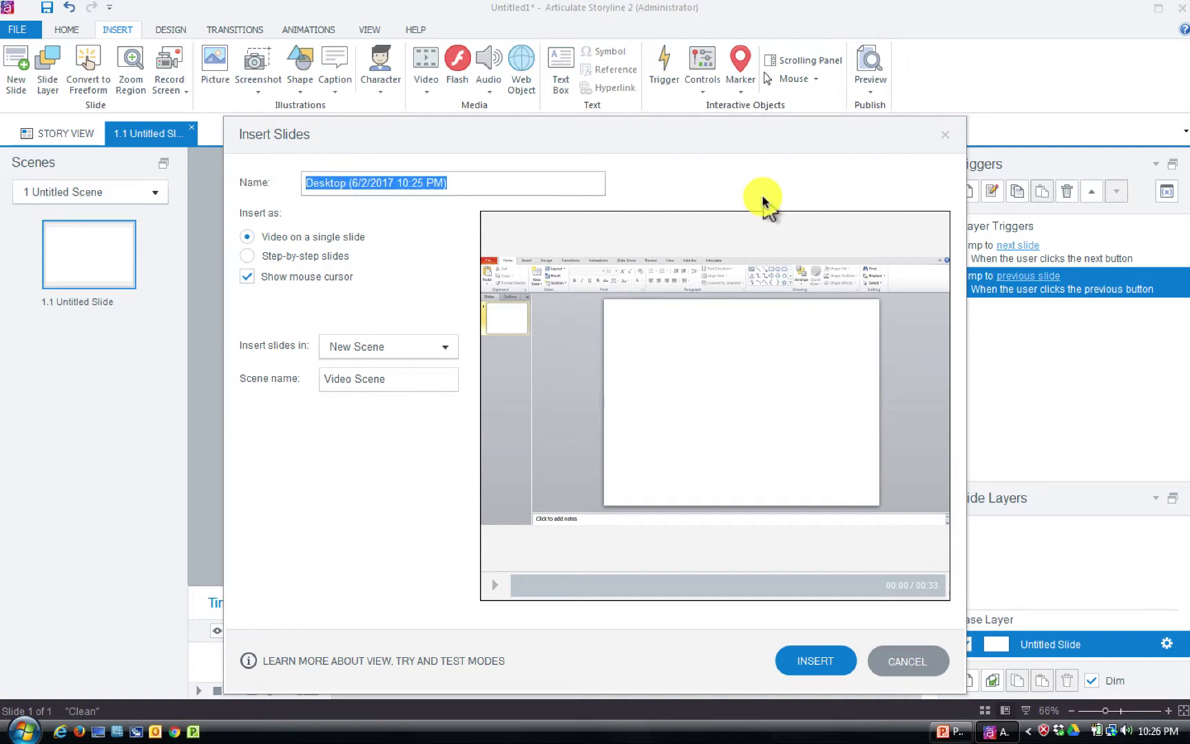
pyautogui.write('PPT De')
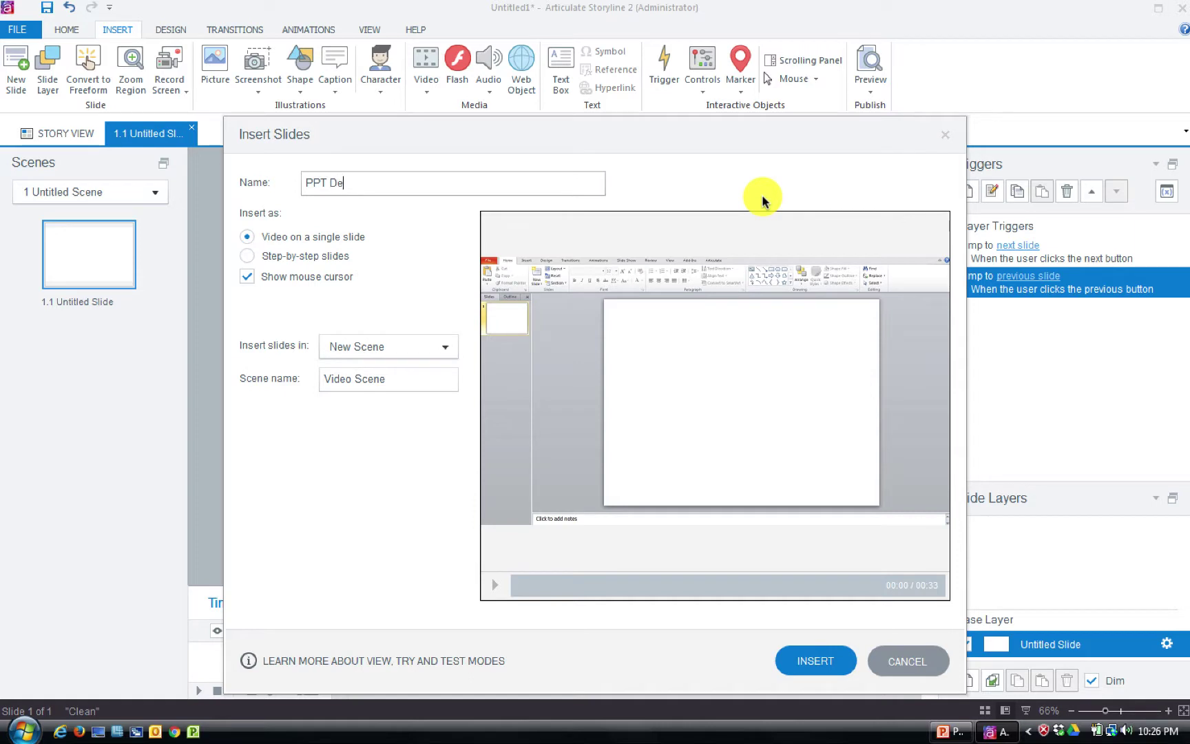
pyautogui.write('mo')
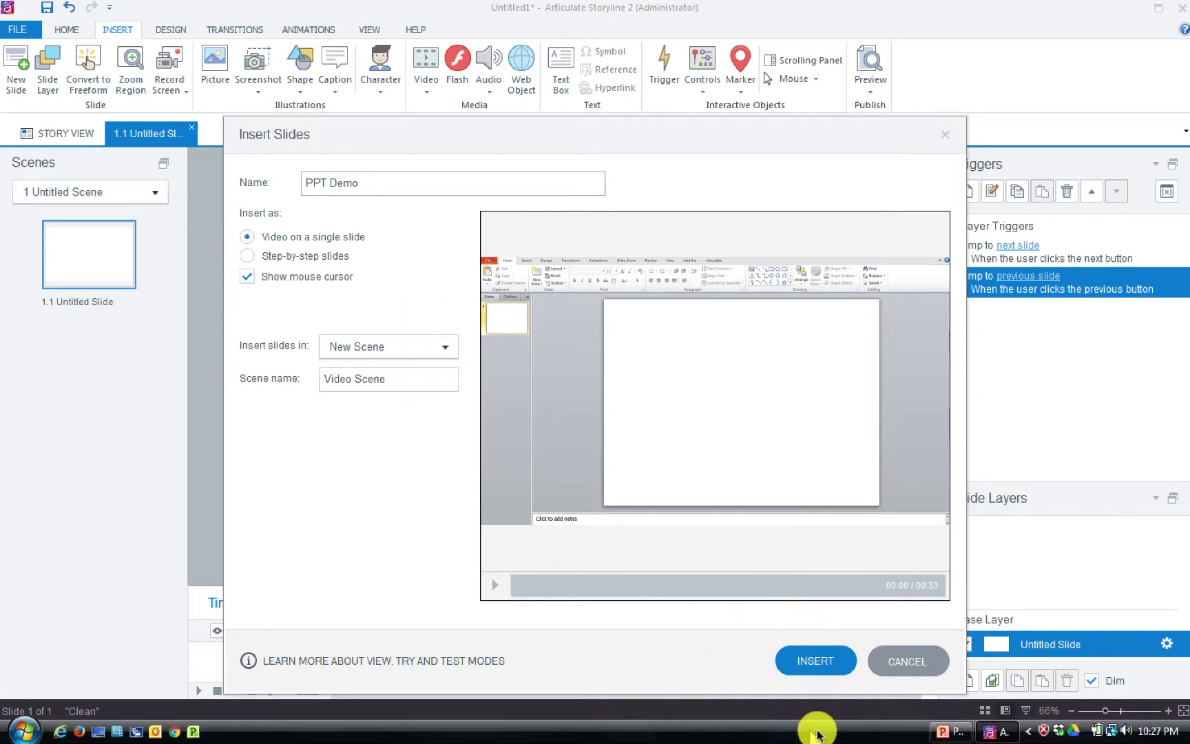
pyautogui.click(826, 671)
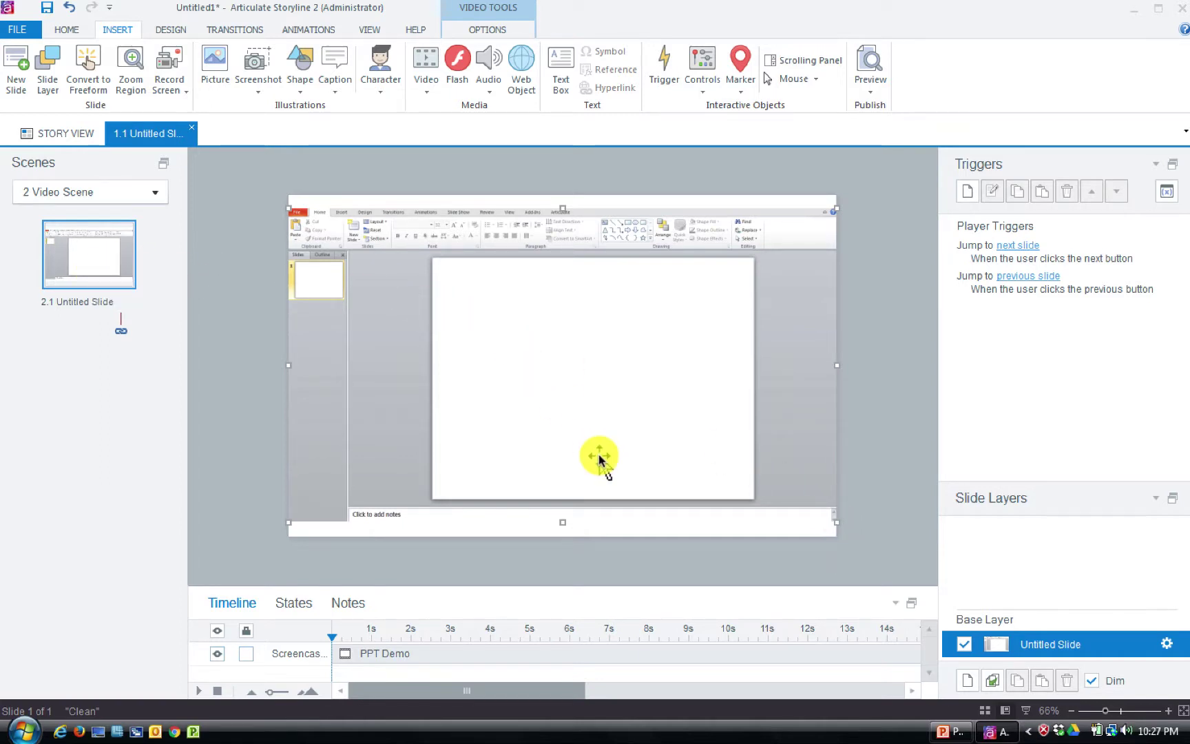
# Stretch the PPT Demo video's top and bottom edges to span slide 2.1's full height.
pyautogui.moveTo(563, 518); pyautogui.dragTo(564, 531)
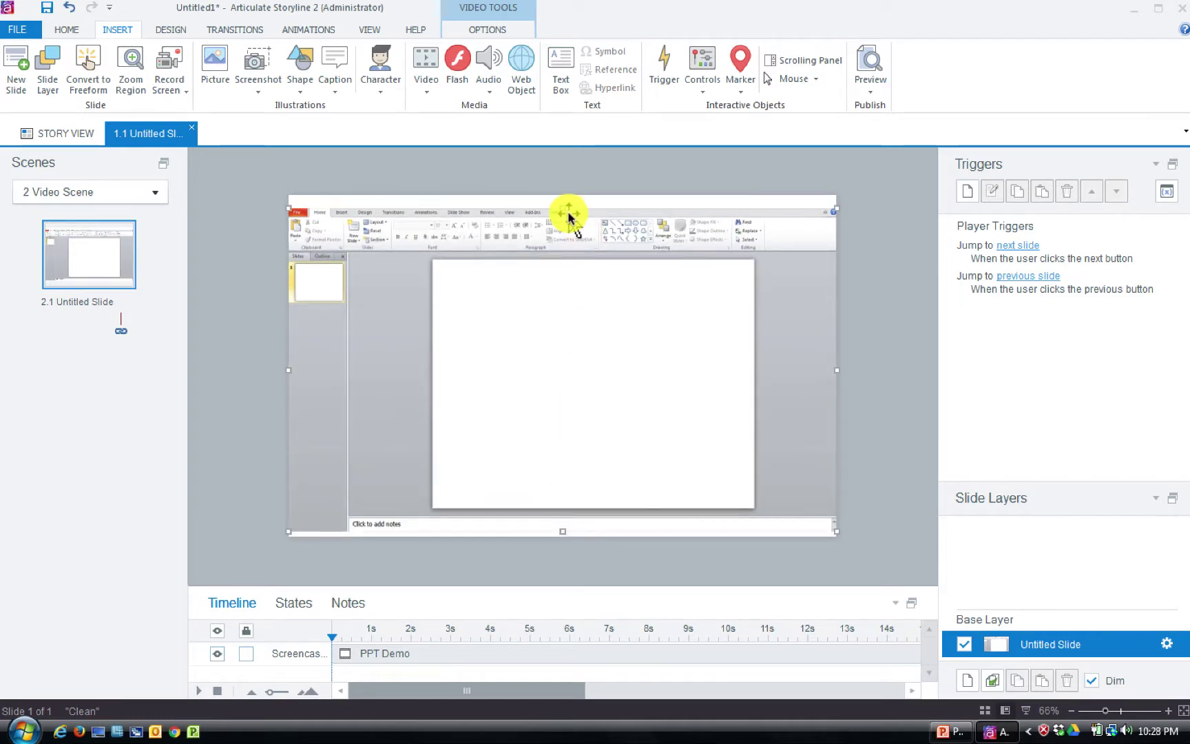
pyautogui.moveTo(563, 214); pyautogui.dragTo(563, 196)
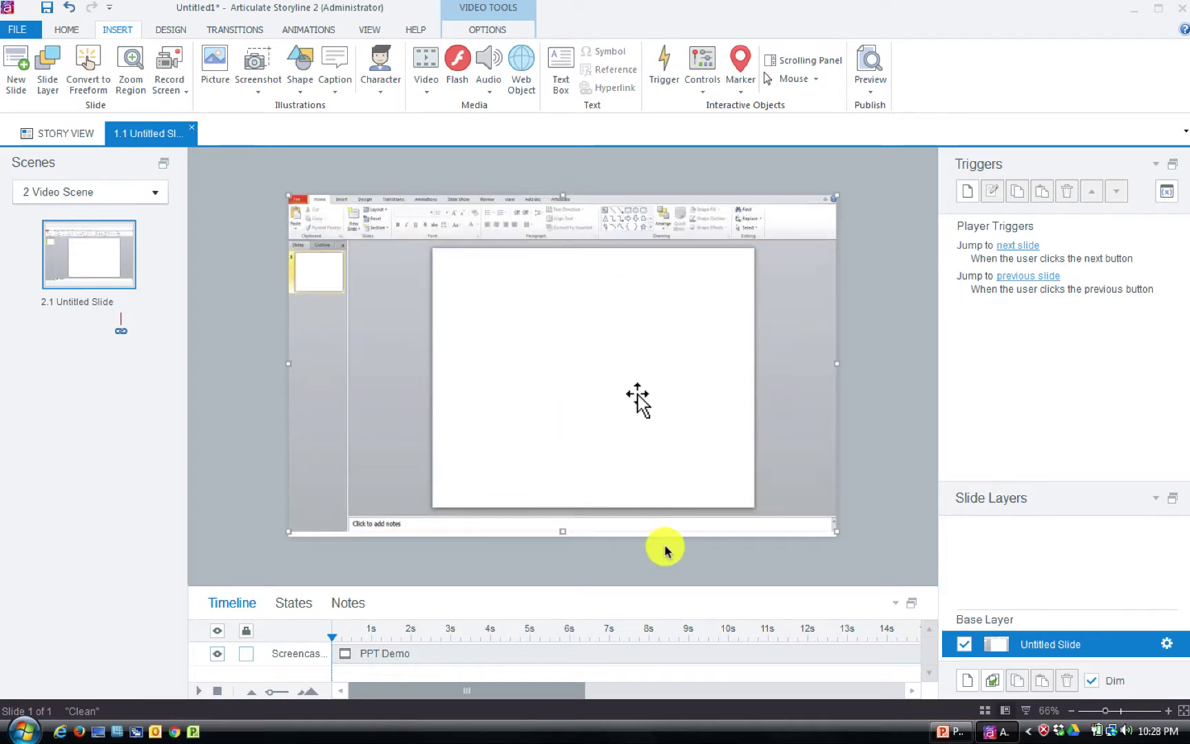
pyautogui.moveTo(579, 538); pyautogui.dragTo(560, 540)
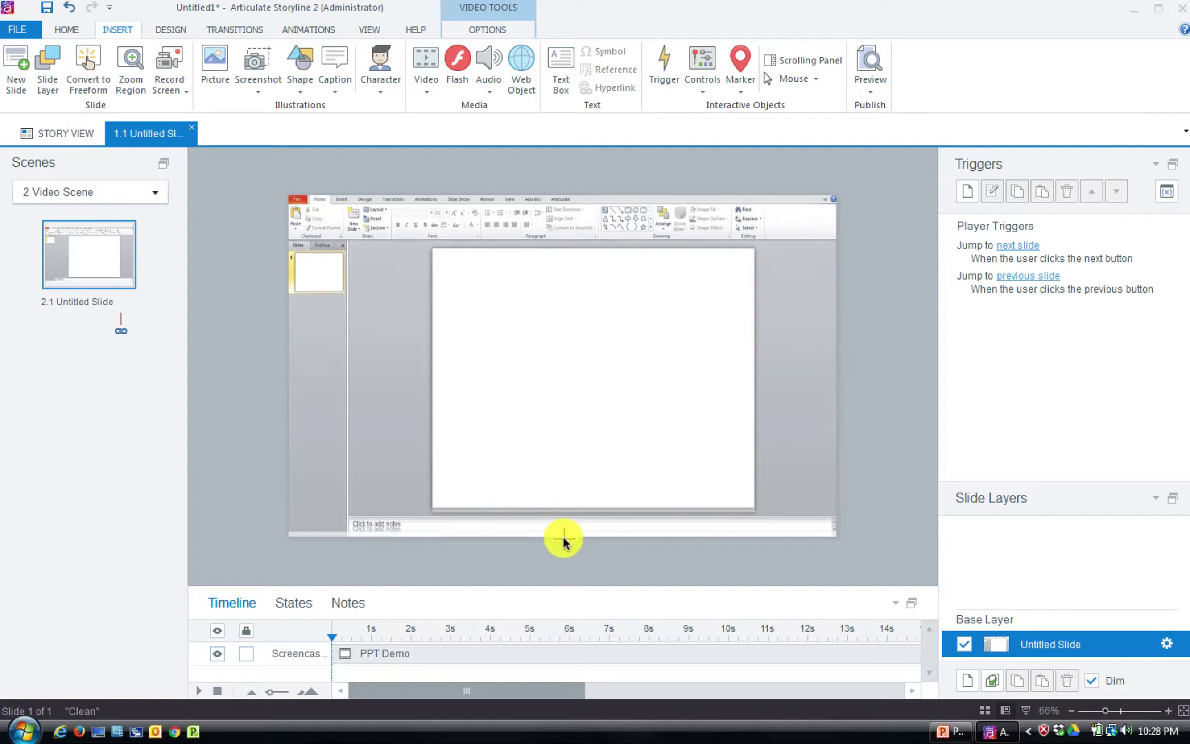
pyautogui.click(892, 470)
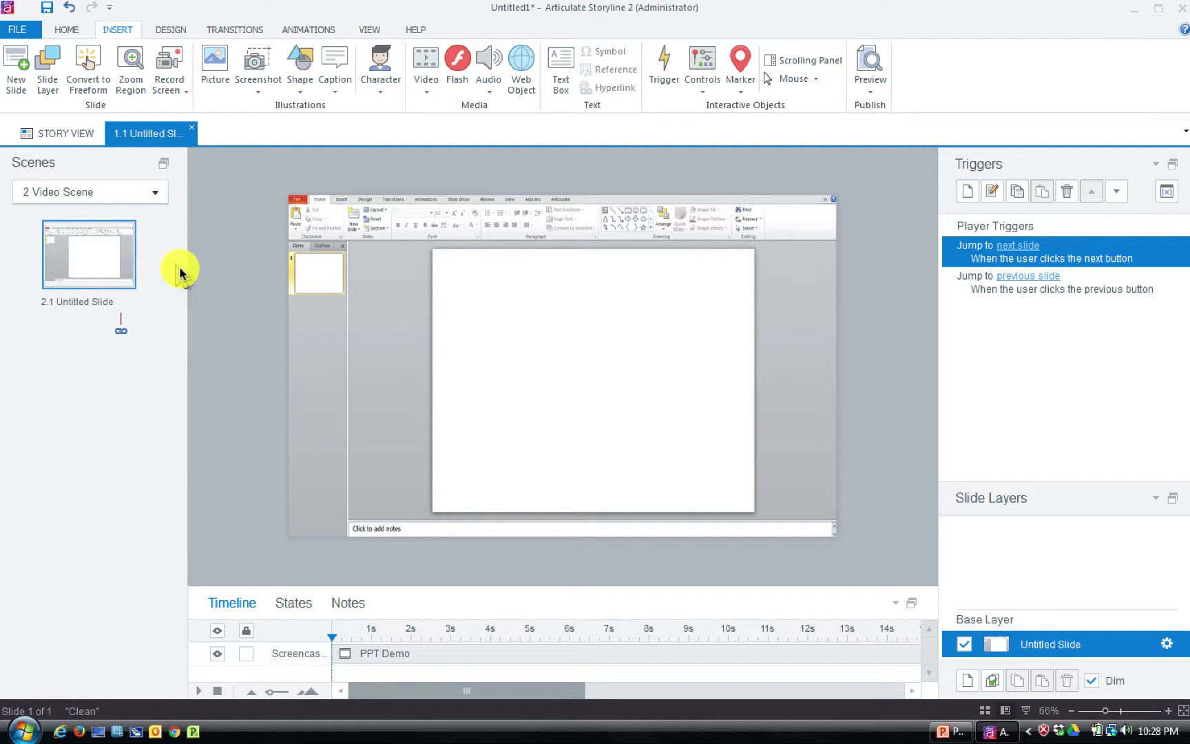
# Insert PPT Demo as Try mode step-by-step slides in a new scene called 'Try Scene'.
pyautogui.click(170, 76)
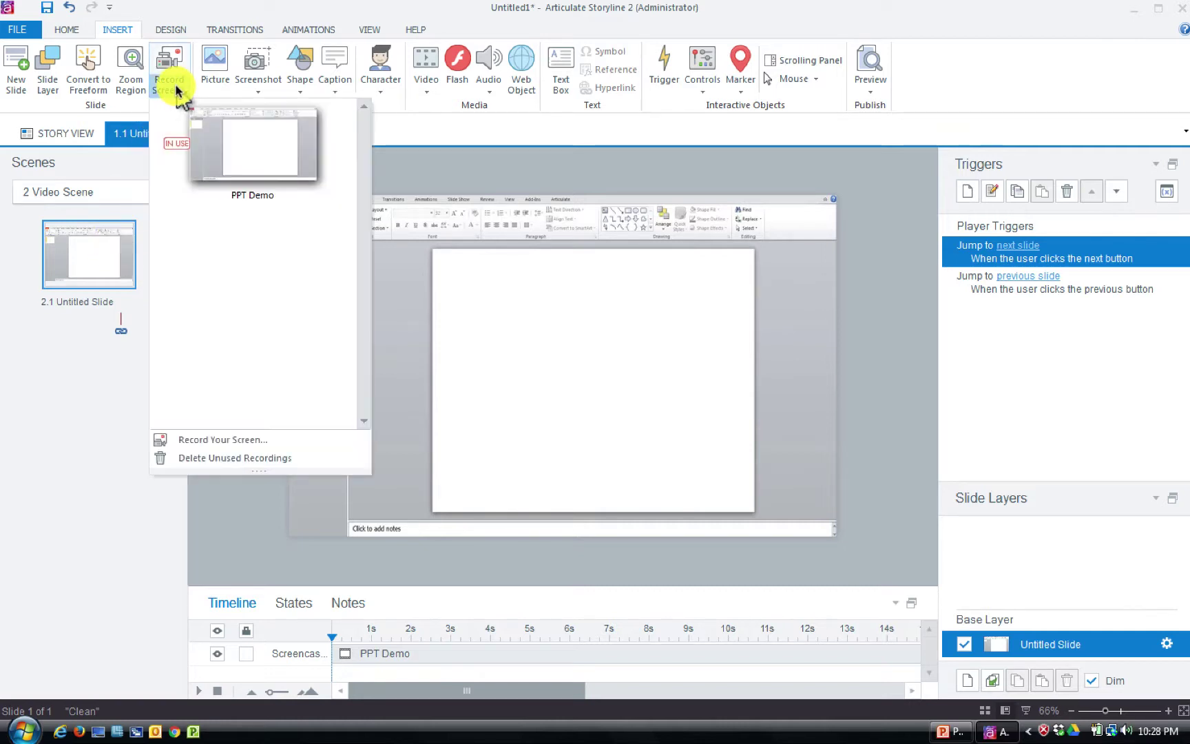
pyautogui.click(232, 161)
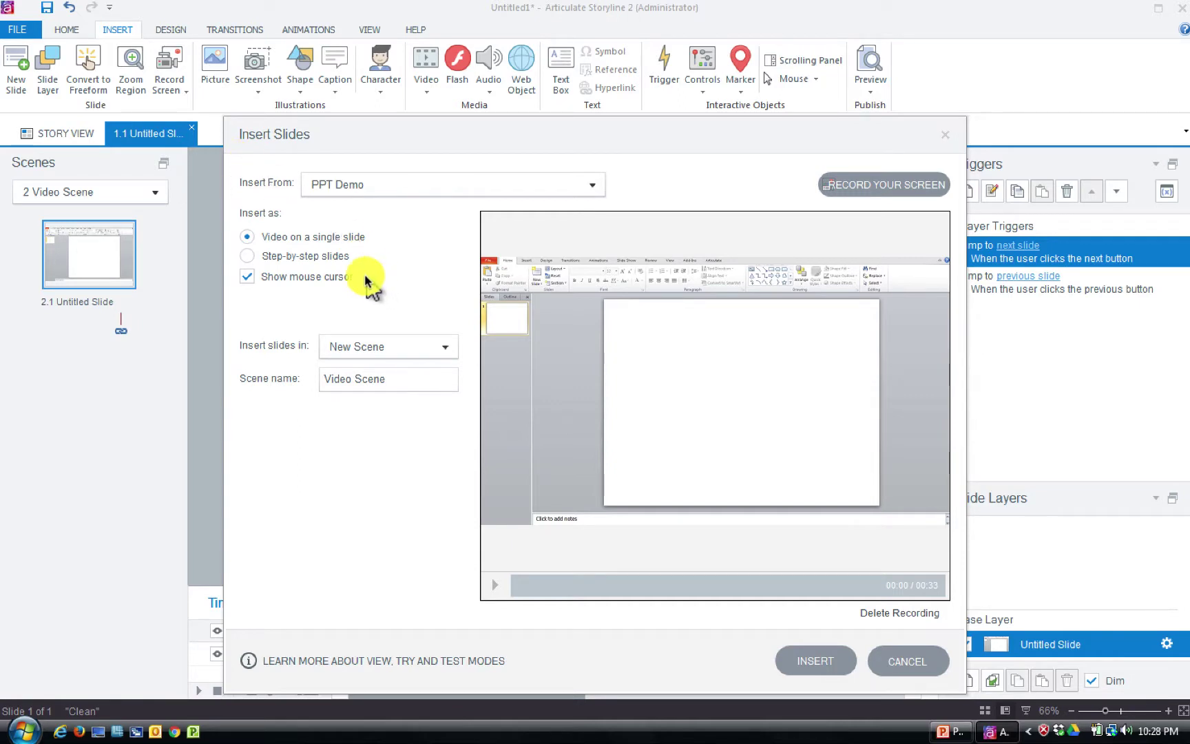
pyautogui.click(330, 256)
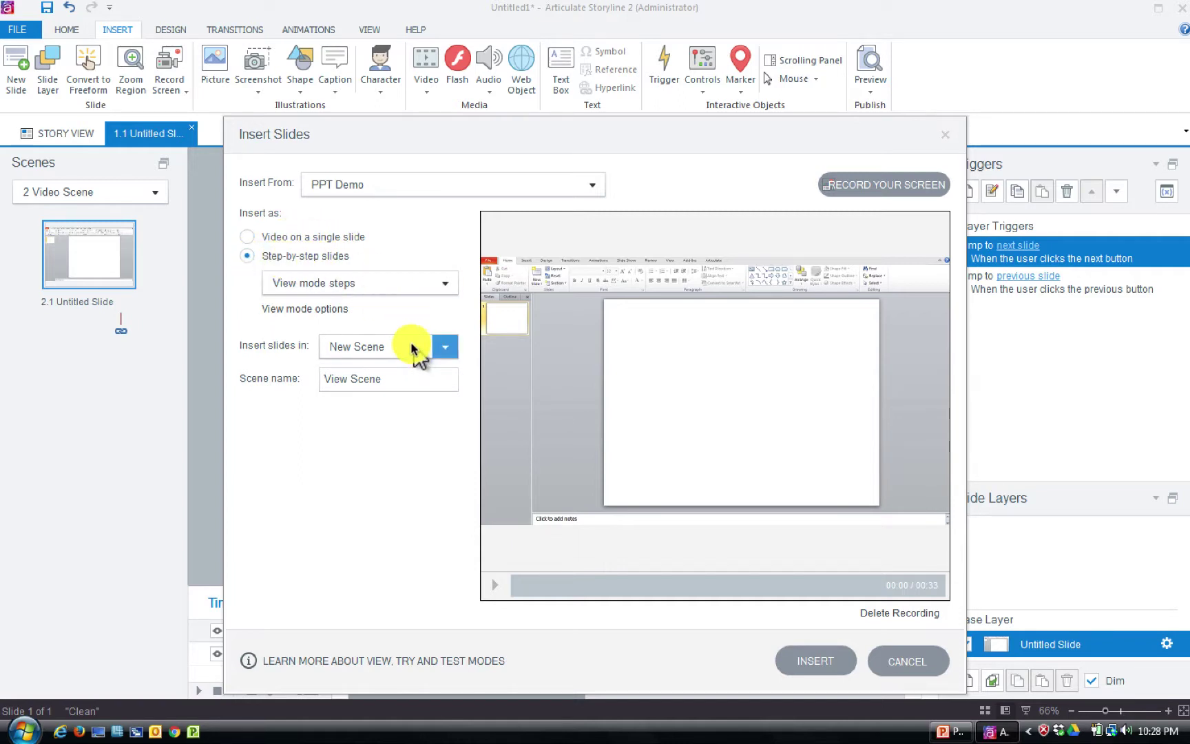
pyautogui.click(438, 288)
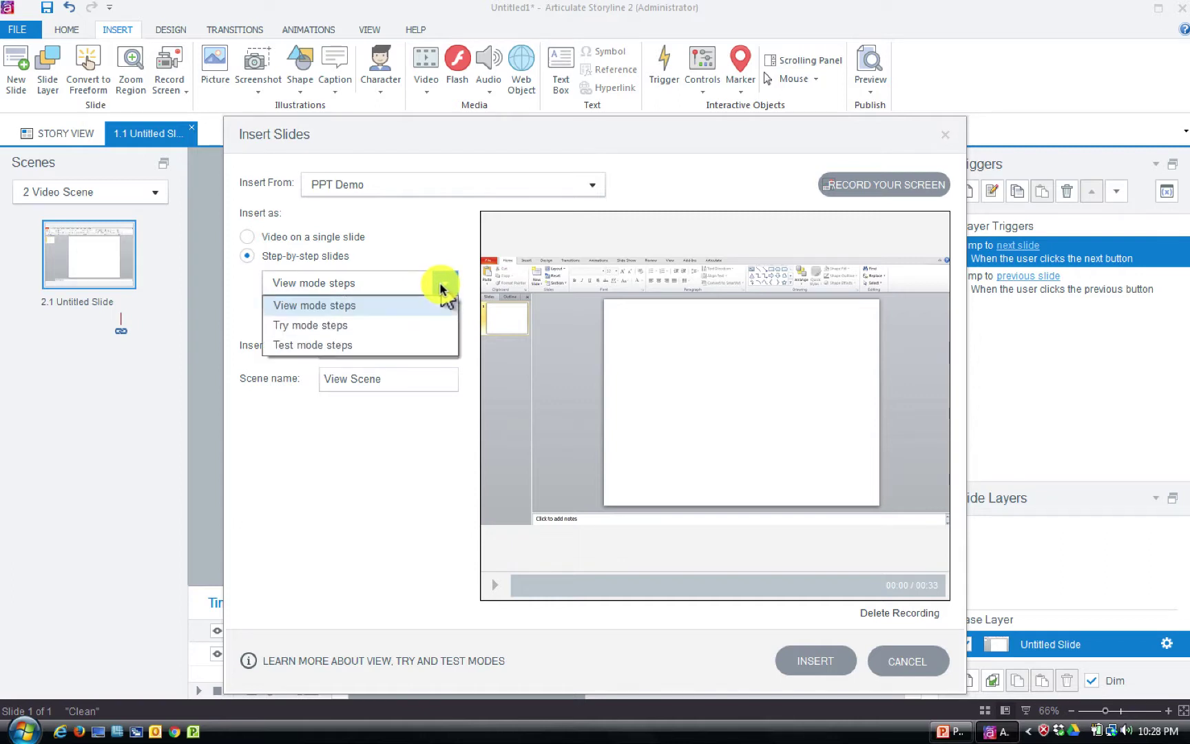
pyautogui.click(428, 327)
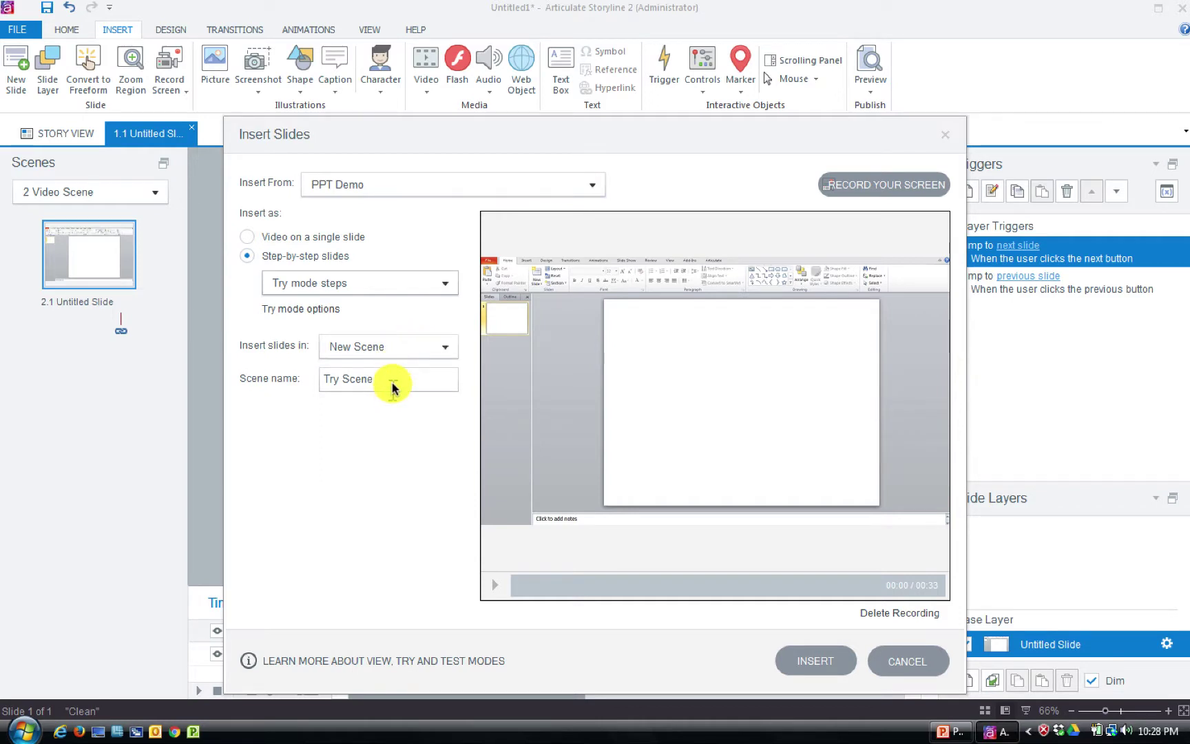
pyautogui.click(791, 654)
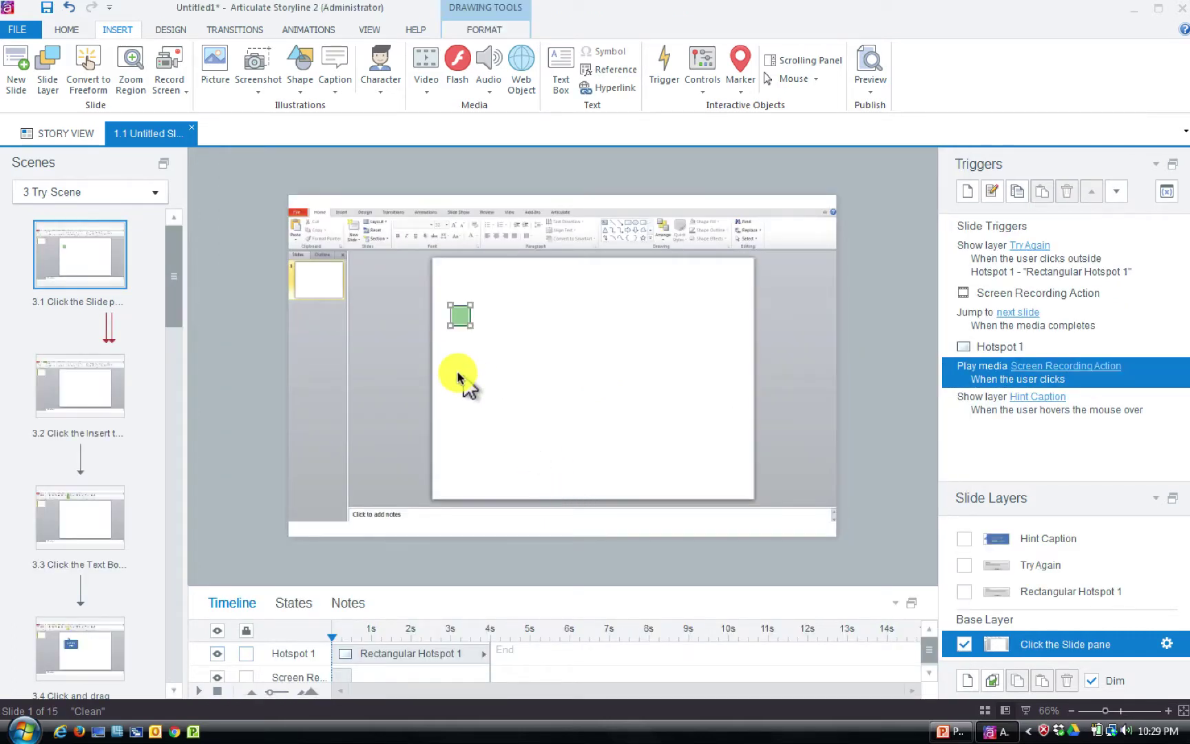
# Switch to Story View to see the three scenes and 15 slides.
pyautogui.click(74, 131)
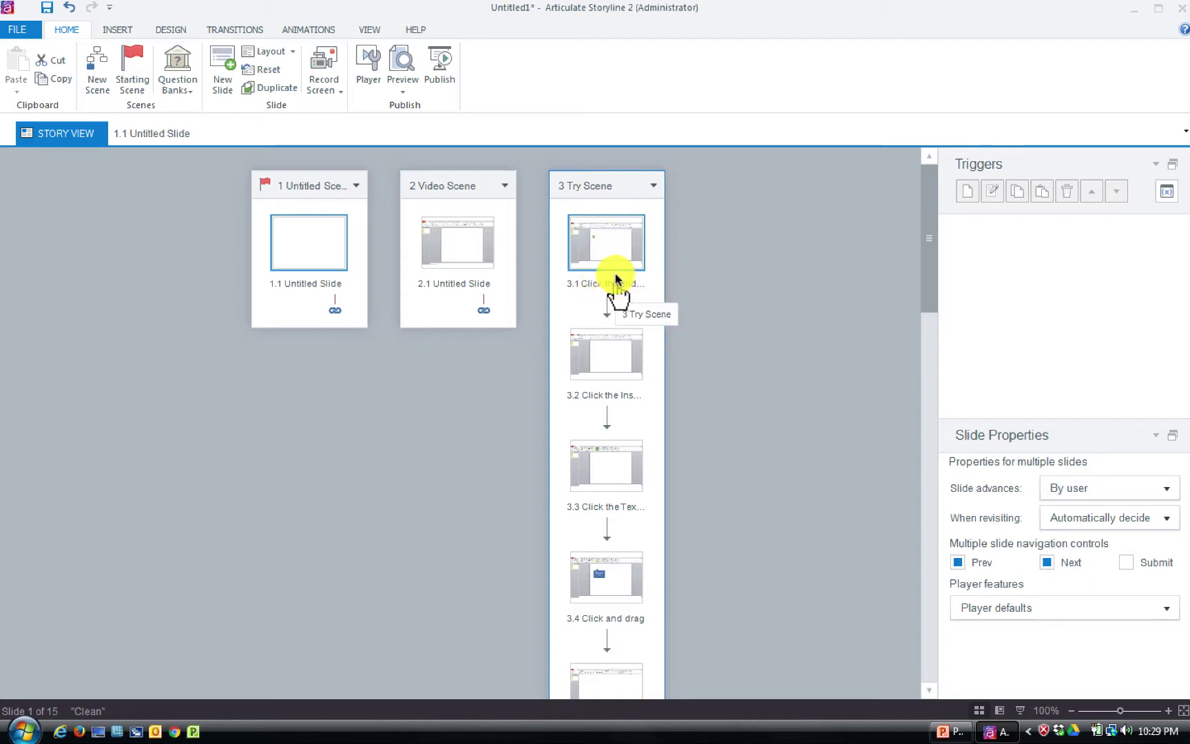
# Return to slide editing and open Try Scene slide 3.2, 'Click the Insert tab'.
pyautogui.moveTo(926, 292); pyautogui.dragTo(917, 220)
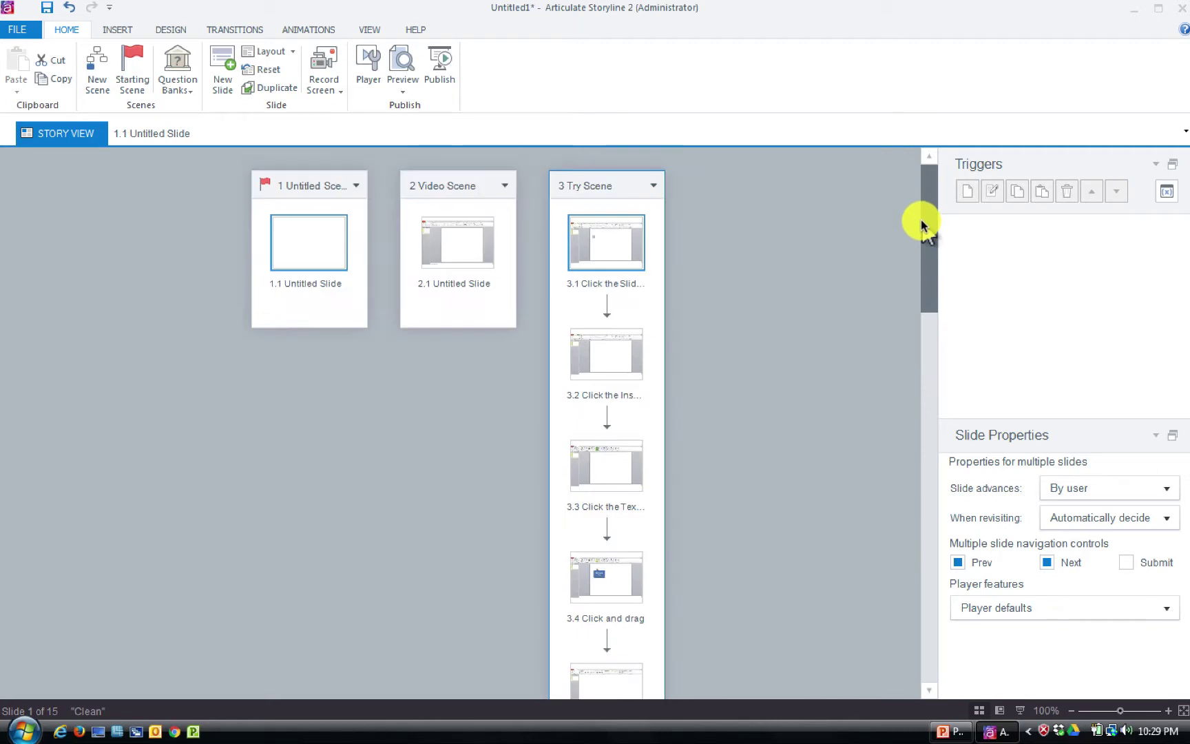
pyautogui.click(150, 135)
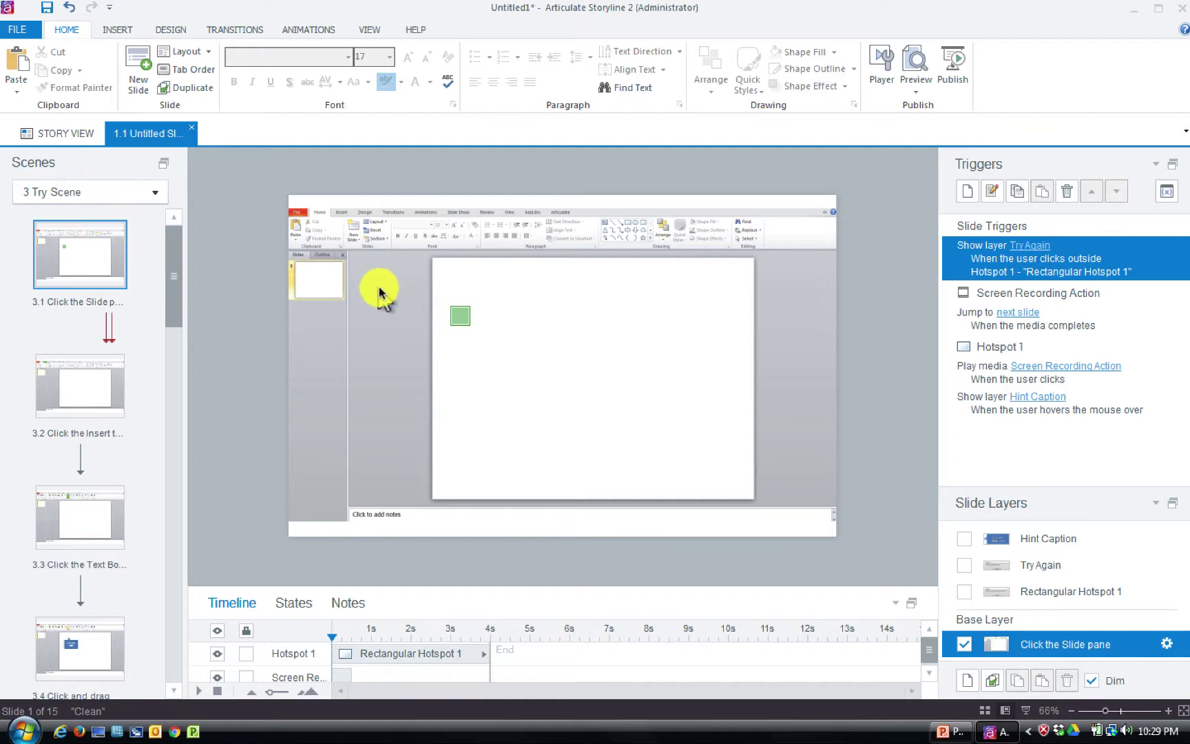
pyautogui.click(112, 405)
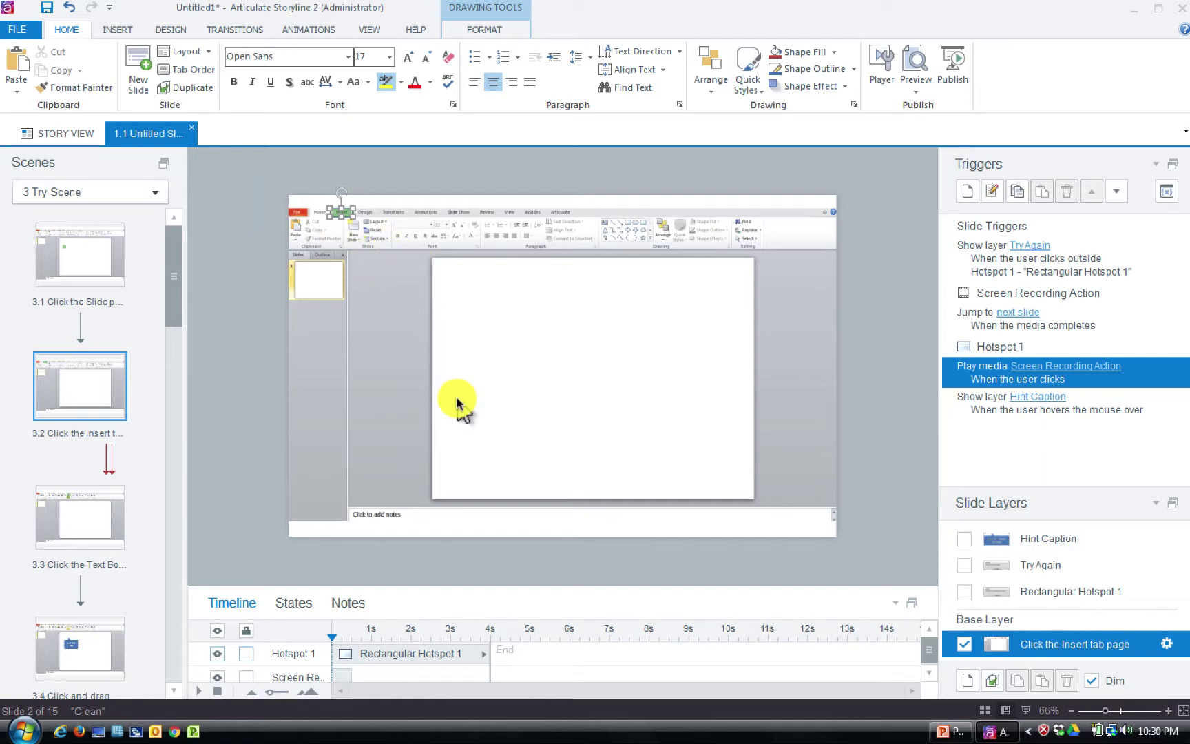
# Inspect the message text on slide 3.2's Try Again and Correct feedback layers.
pyautogui.click(1060, 568)
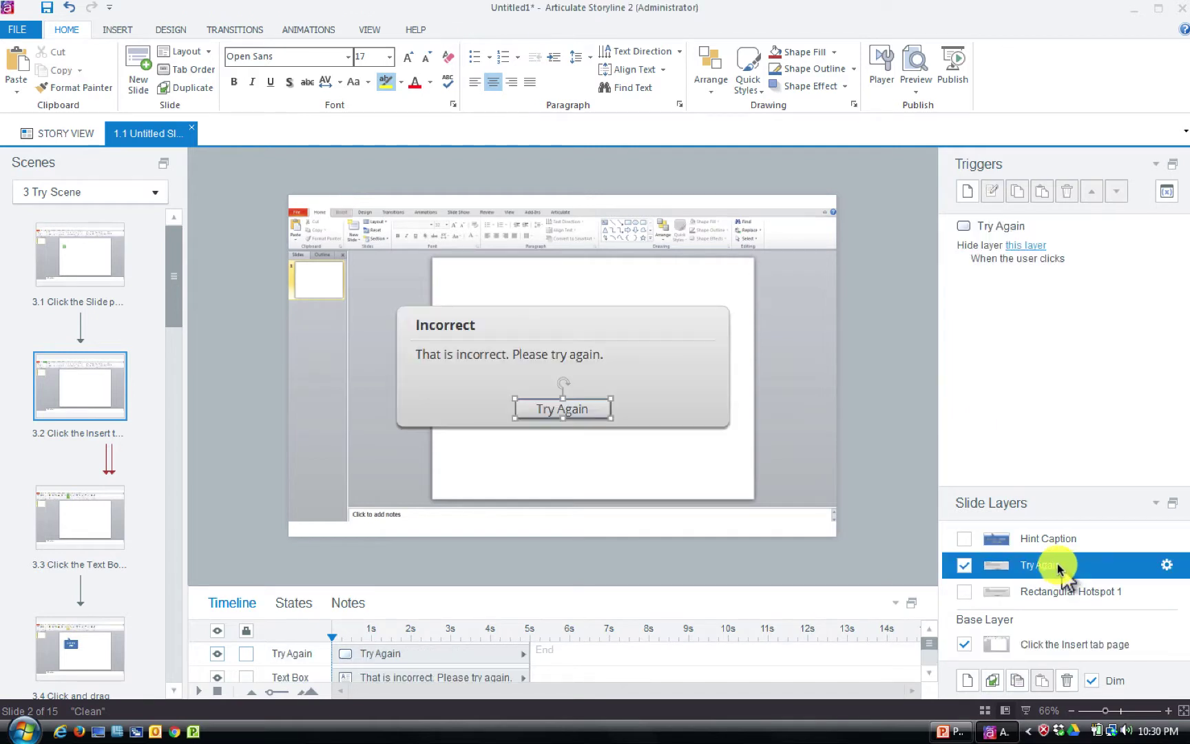
pyautogui.moveTo(610, 359); pyautogui.dragTo(415, 354)
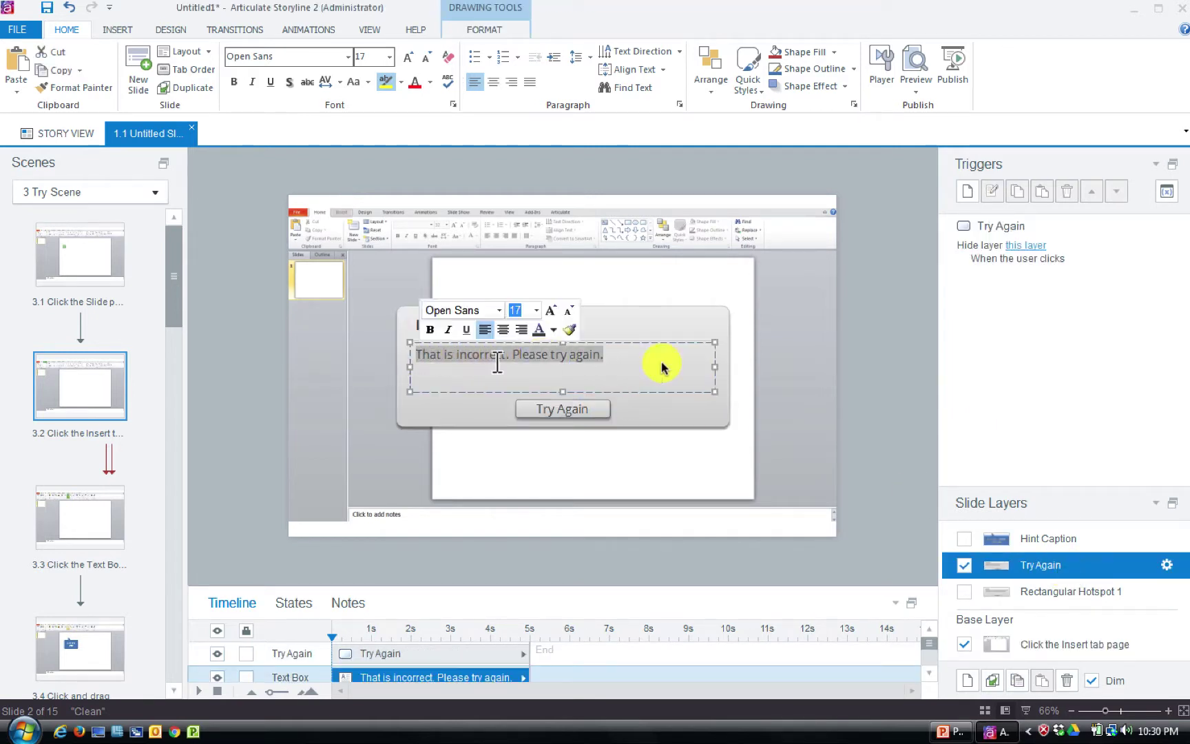
pyautogui.click(867, 366)
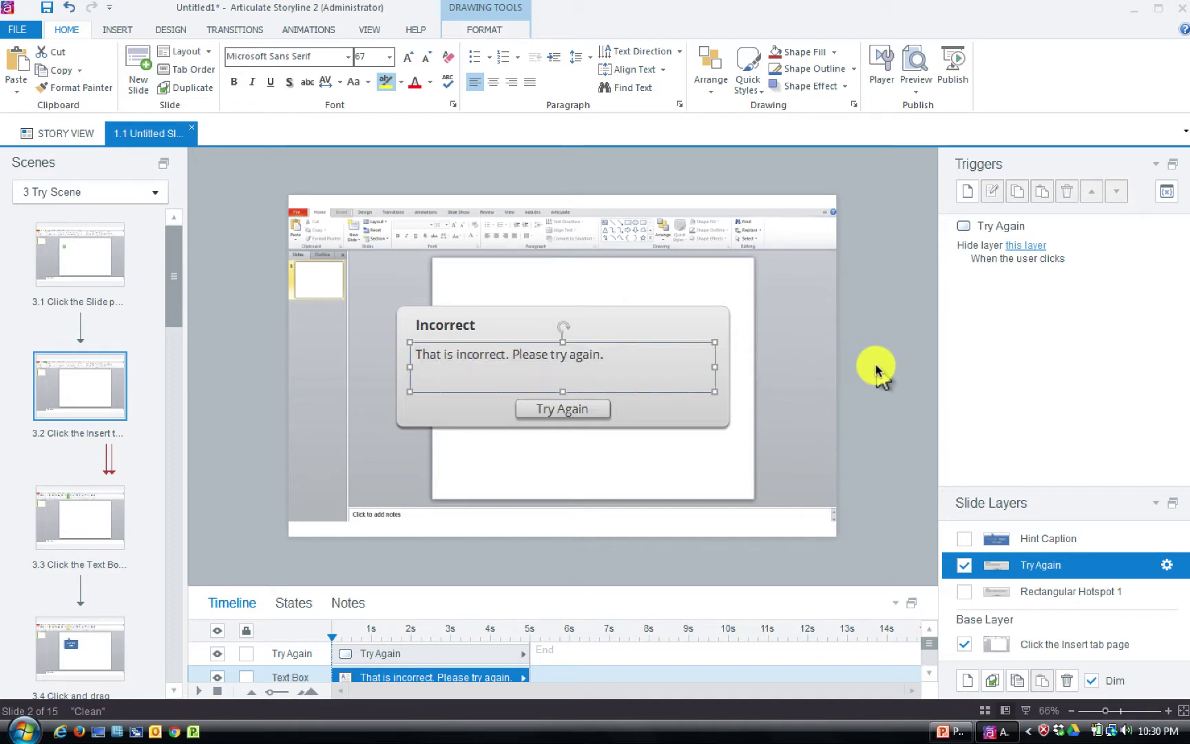
pyautogui.click(1066, 596)
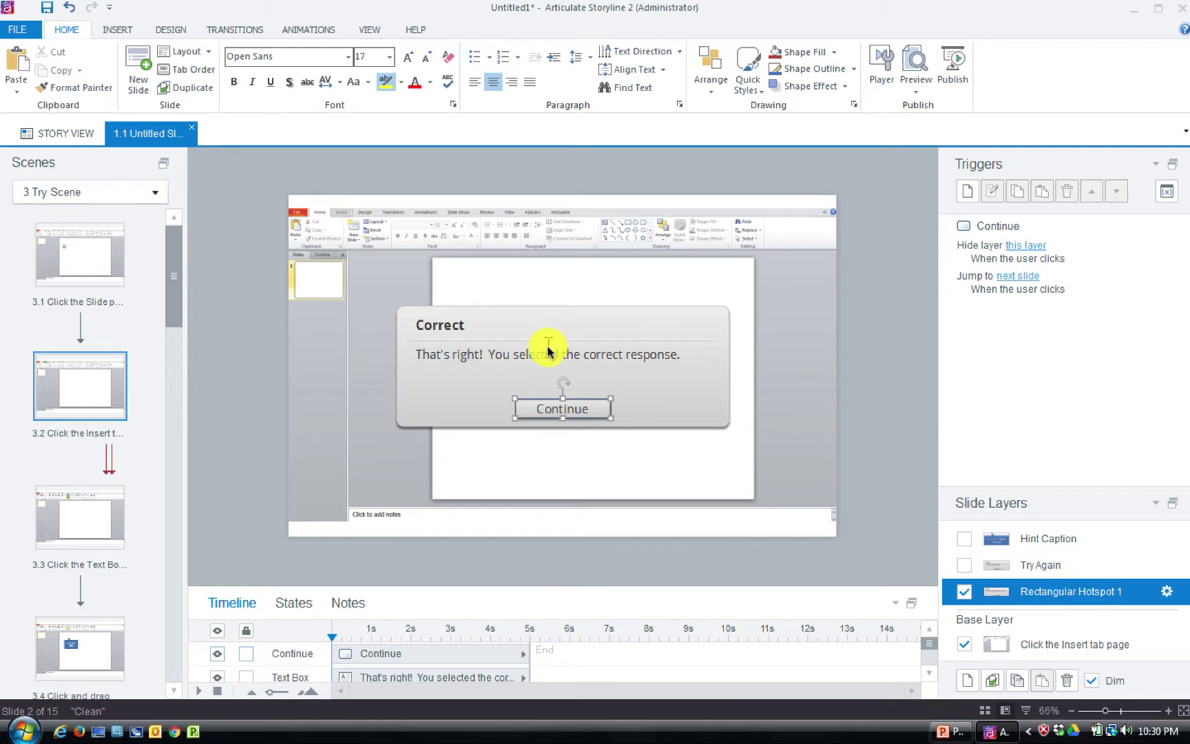
pyautogui.click(661, 356)
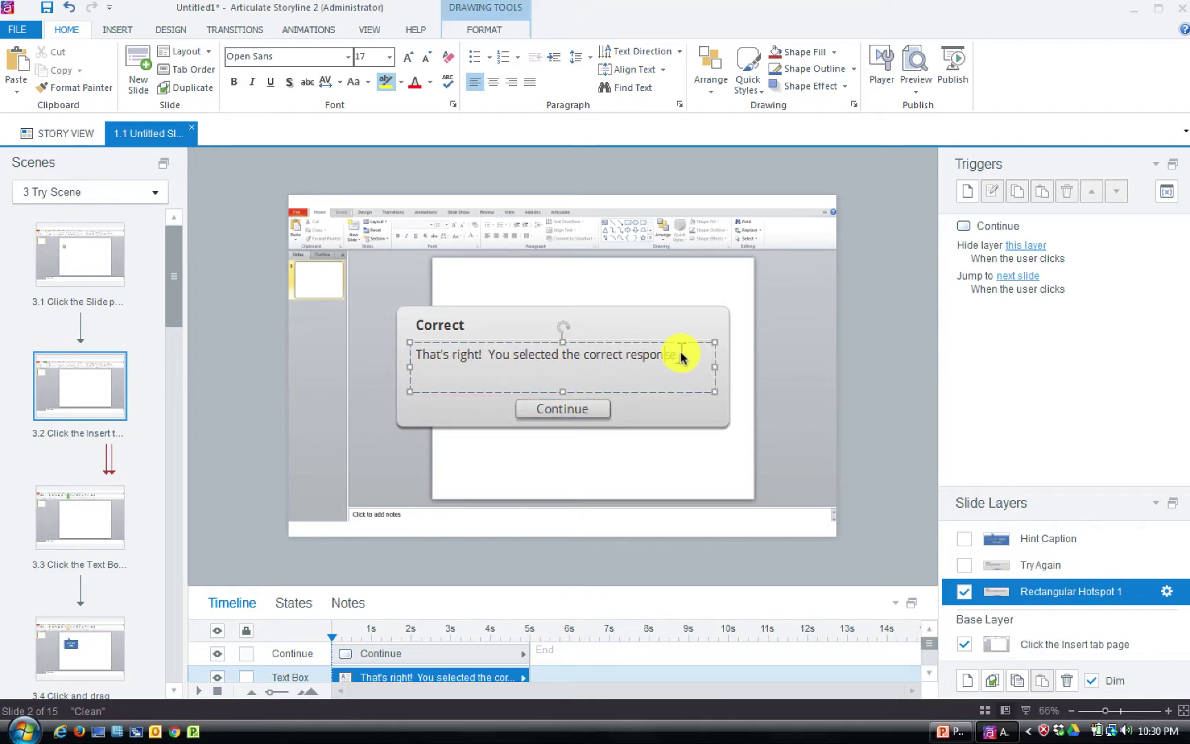
pyautogui.hotkey('ctrl', 'a')
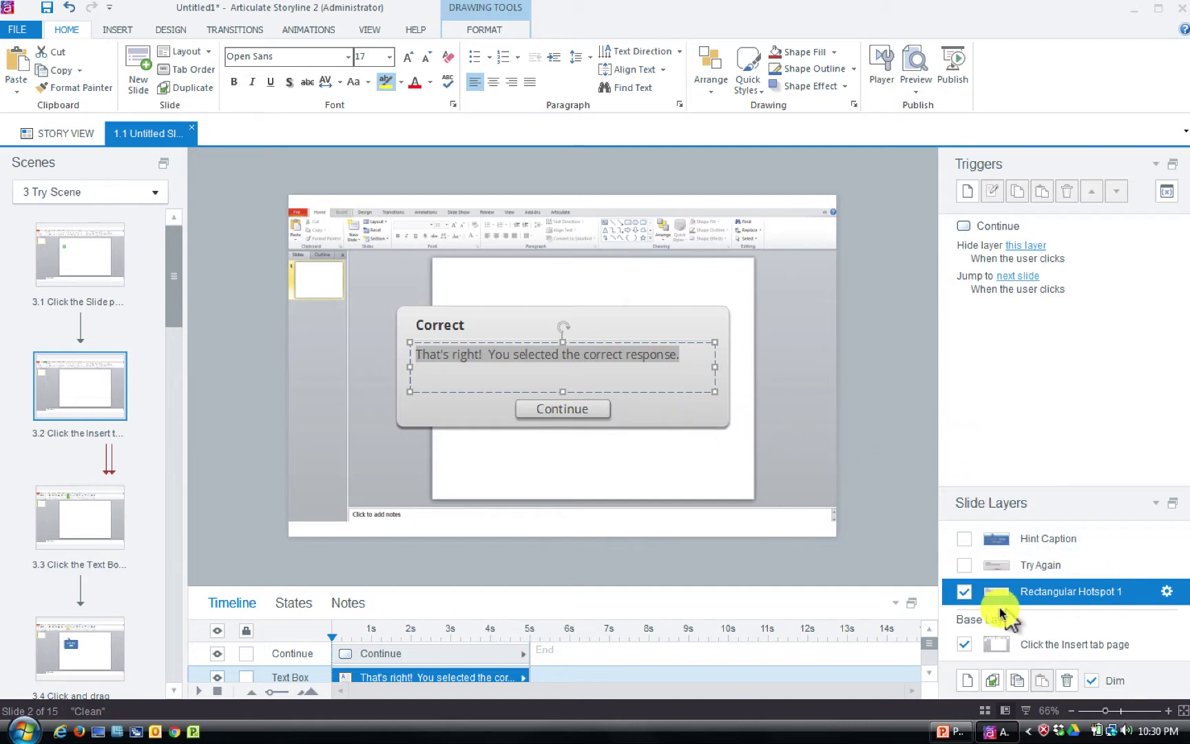
pyautogui.click(964, 597)
# Show the Hint Caption layer with Try Again unchecked, leaving 'Click the Insert tab page' visible.
pyautogui.click(964, 540)
pyautogui.click(964, 565)
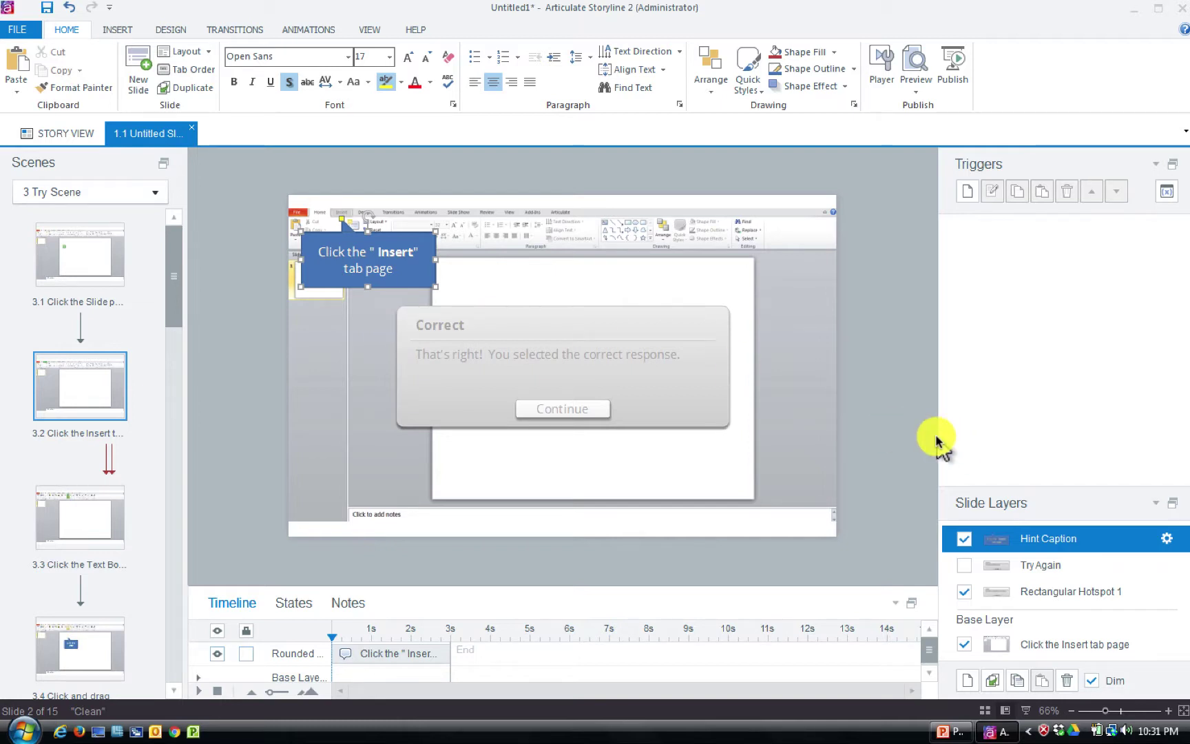
pyautogui.scroll(-1, 175, 294)
pyautogui.scroll(1, 171, 279)
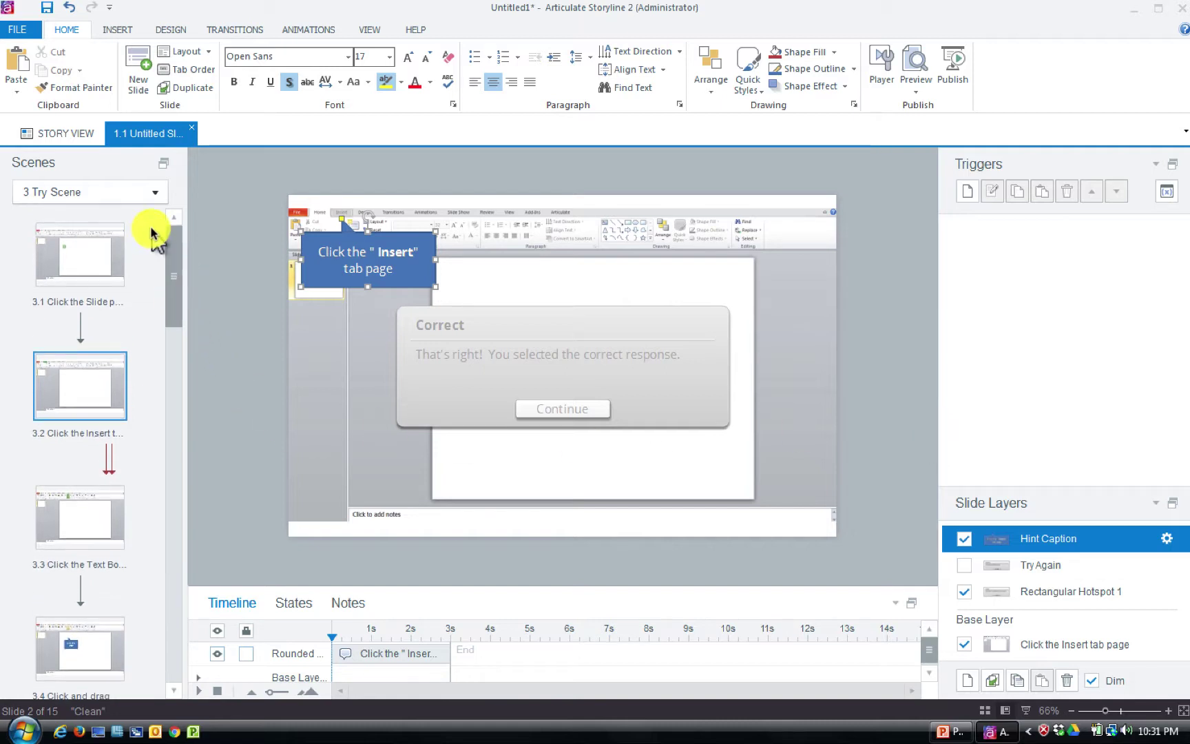
# Open Video Scene slide 2.1 from Story View.
pyautogui.click(80, 137)
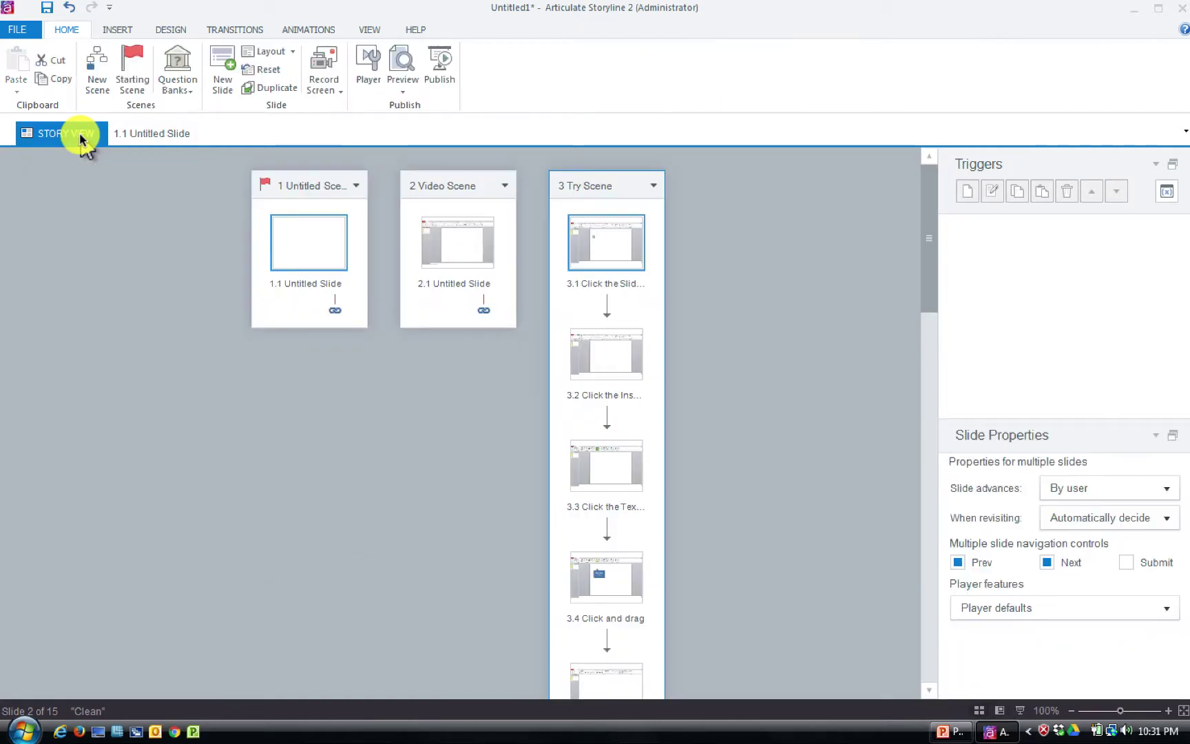
pyautogui.click(466, 245)
pyautogui.doubleClick(466, 244)
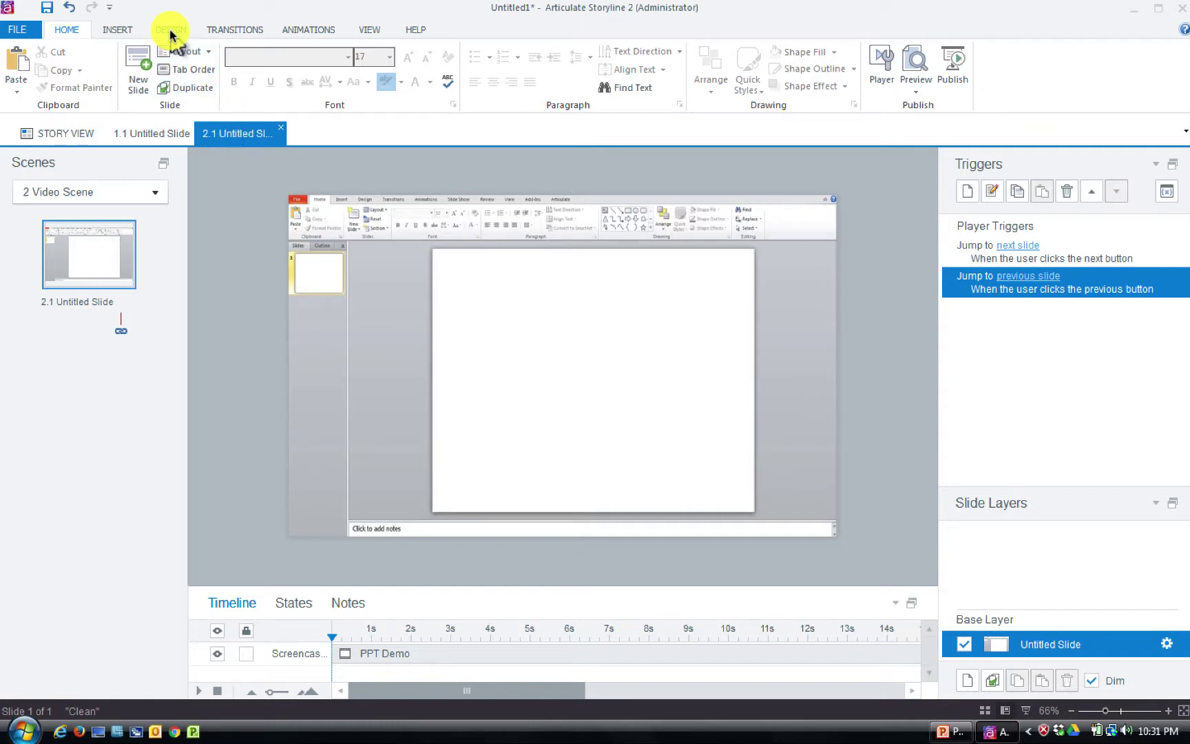
# Insert the PPT Demo recording as Test mode step-by-step slides in new scene 'Test Scene'.
pyautogui.click(113, 30)
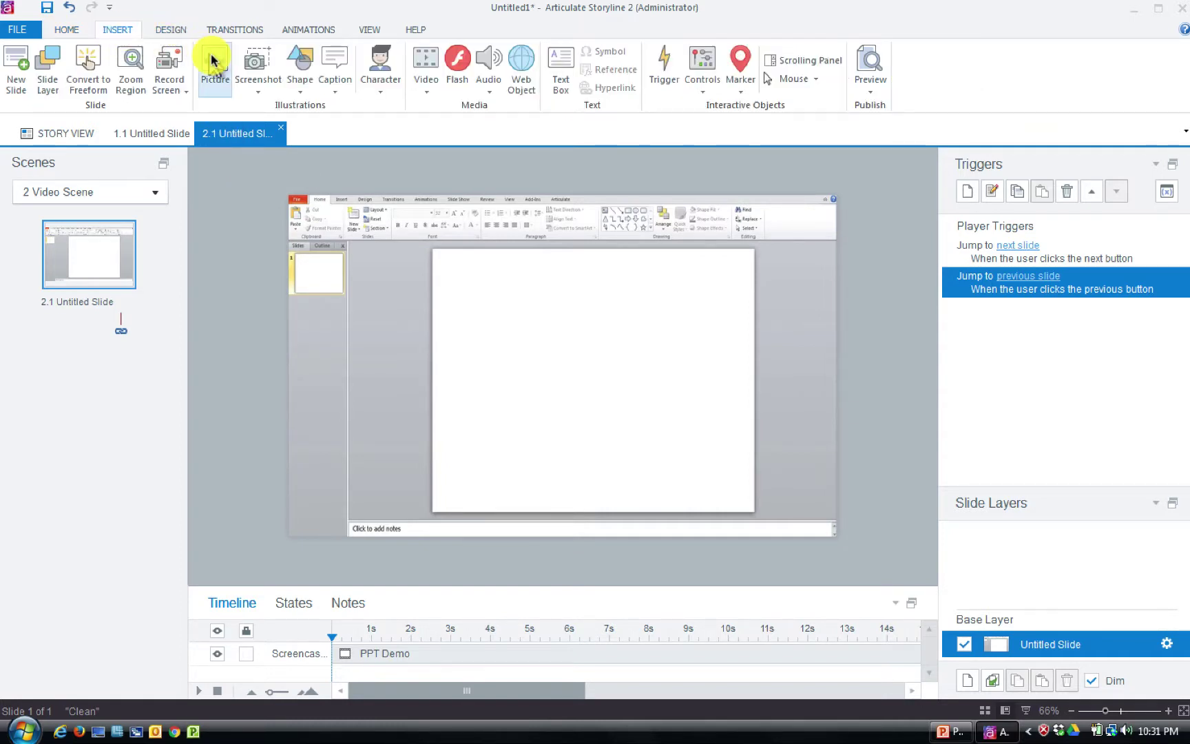
pyautogui.click(175, 79)
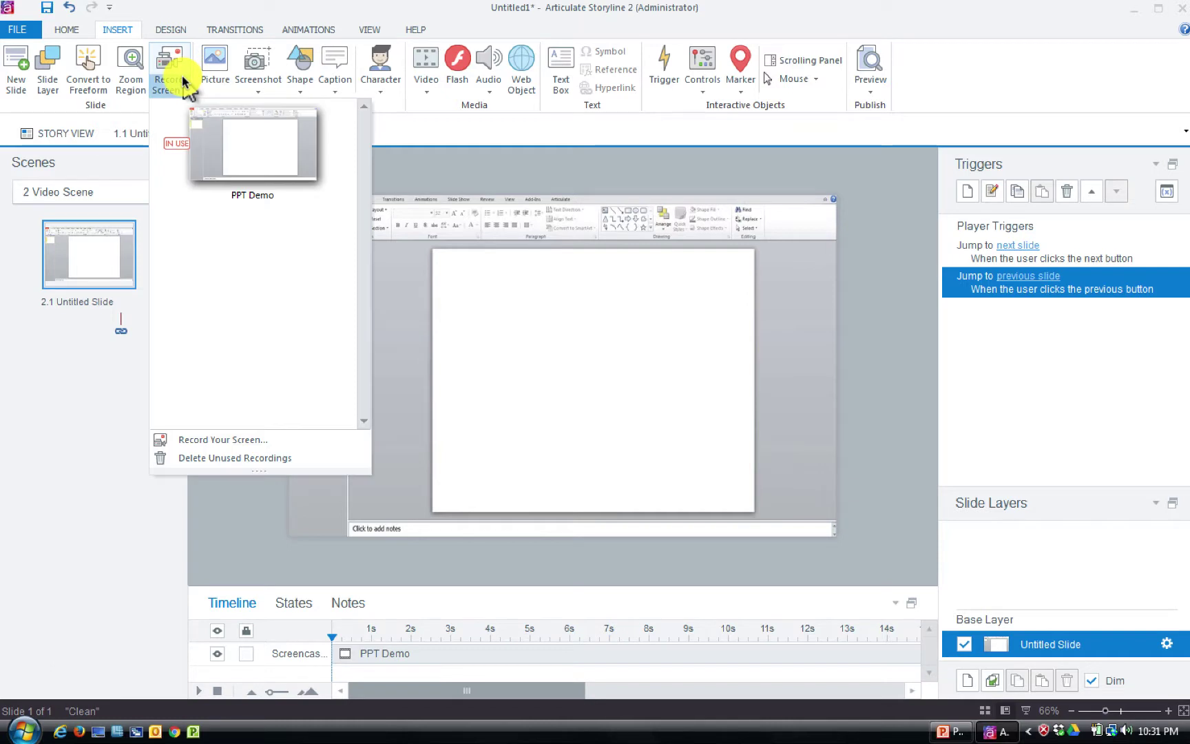
pyautogui.click(227, 146)
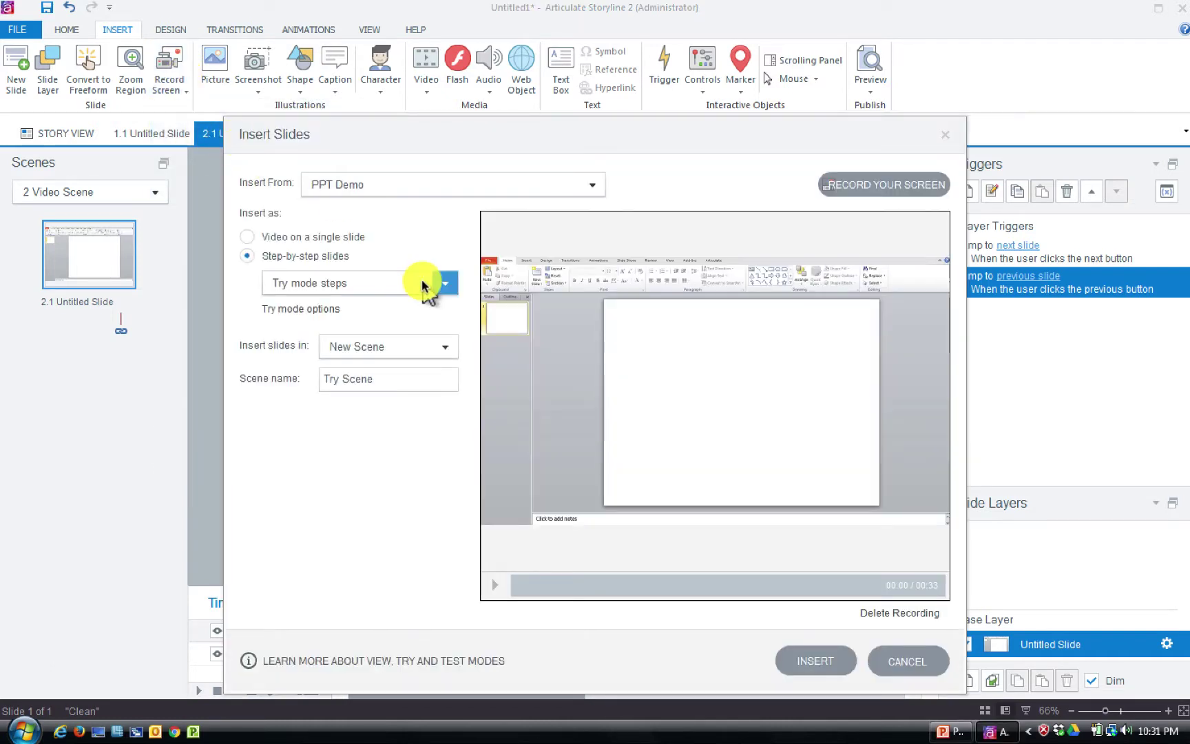
pyautogui.click(357, 283)
pyautogui.click(358, 343)
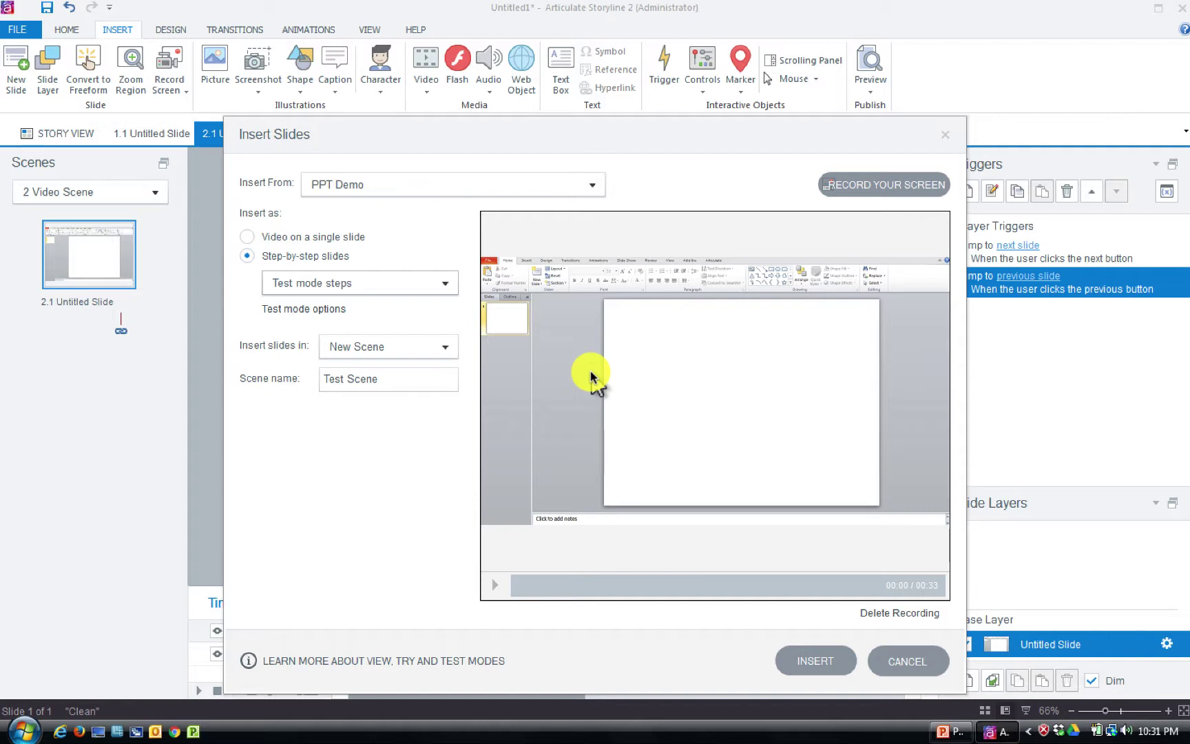
pyautogui.click(826, 654)
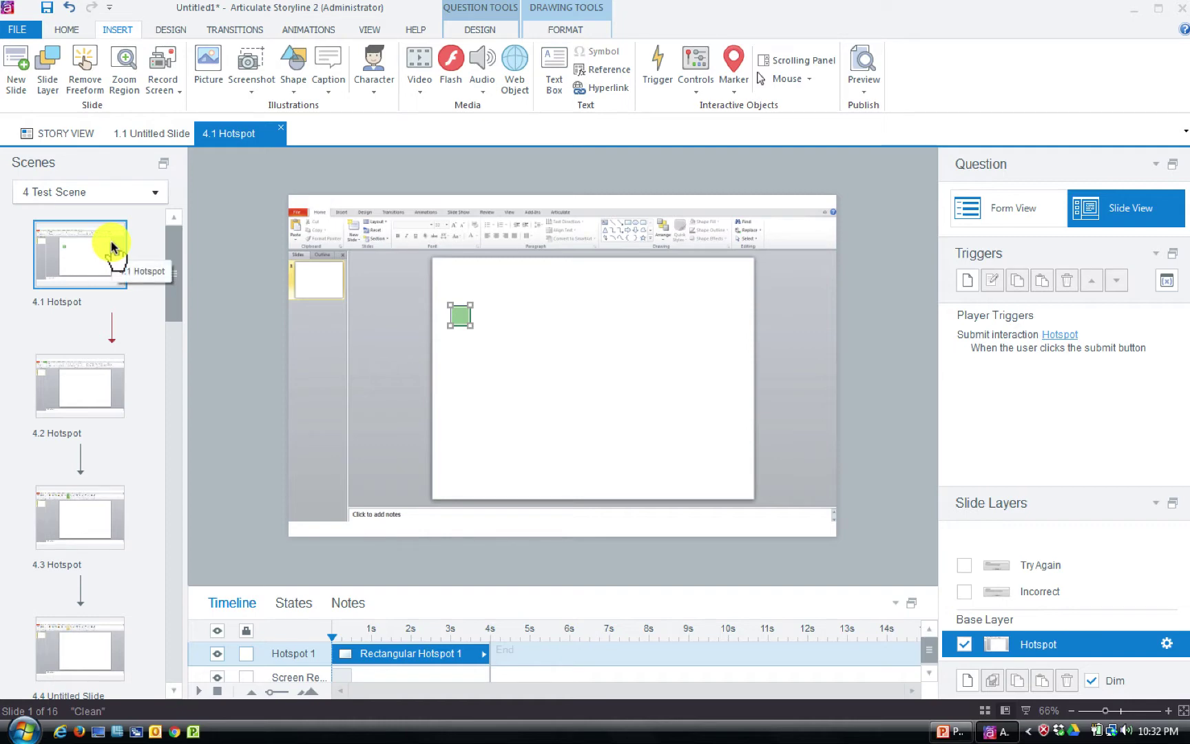
# Open Test Scene slide 4.2 Hotspot in form view, showing Rectangular Hotspot 1 correct for 10 points.
pyautogui.click(83, 385)
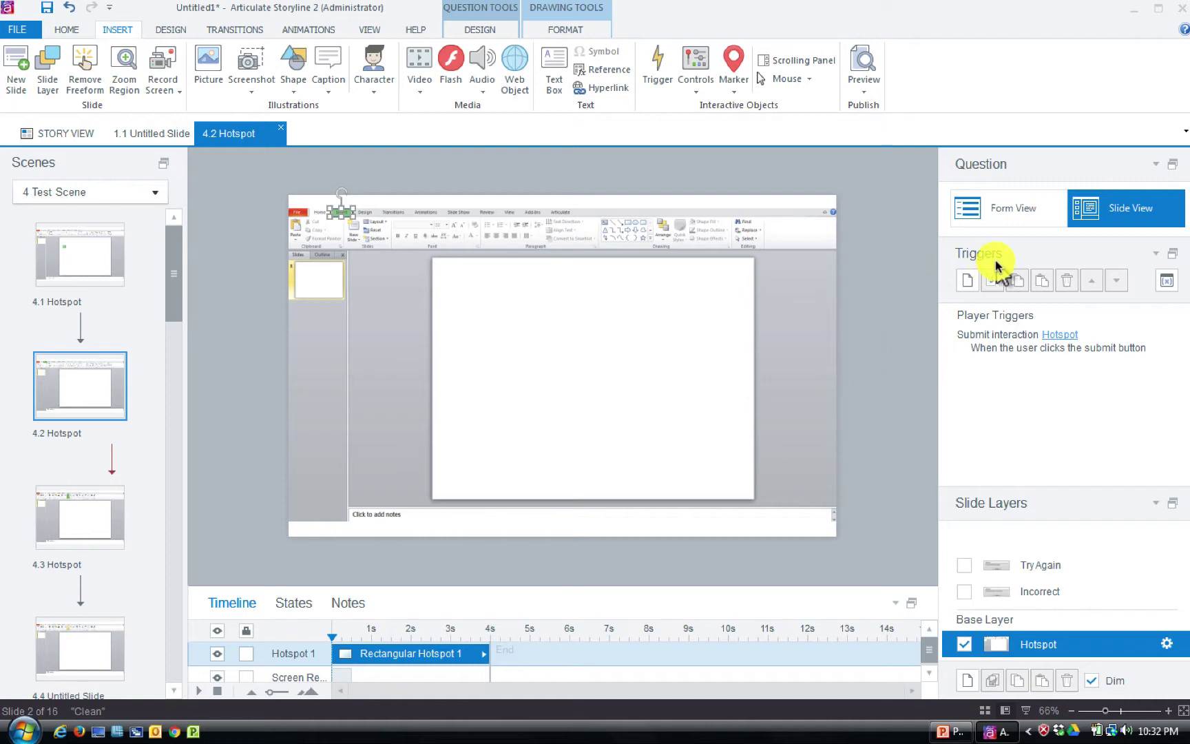
pyautogui.click(1011, 218)
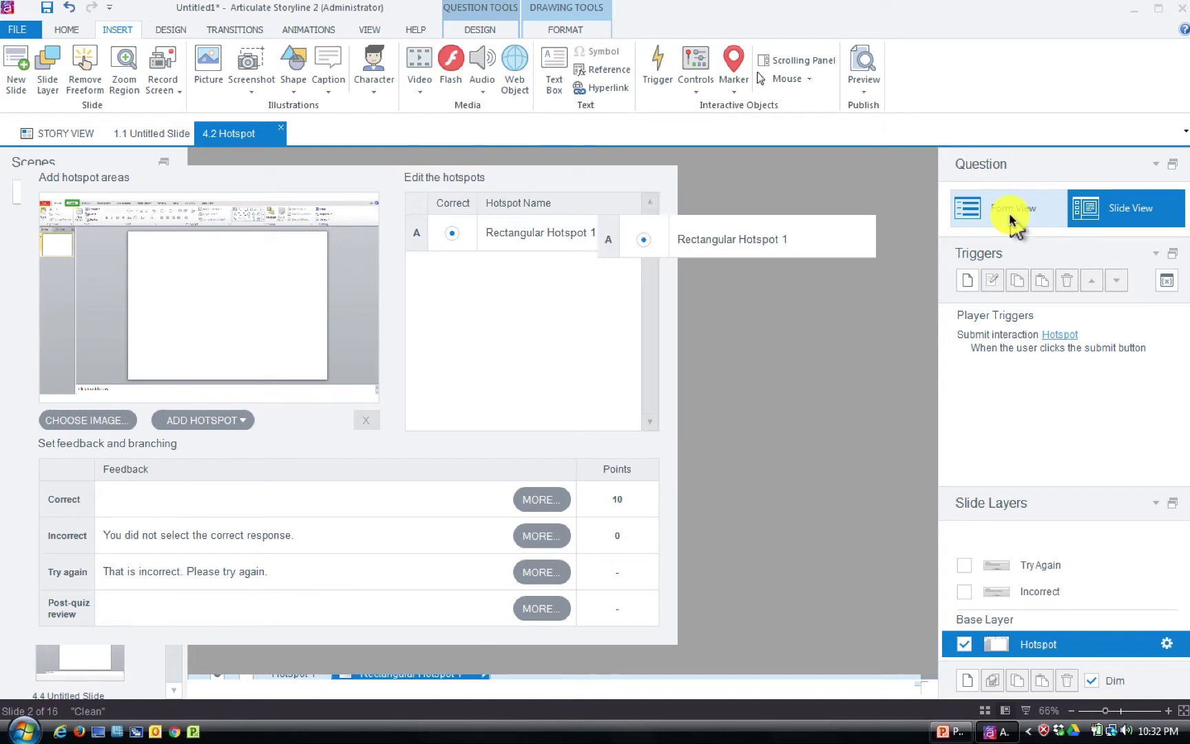
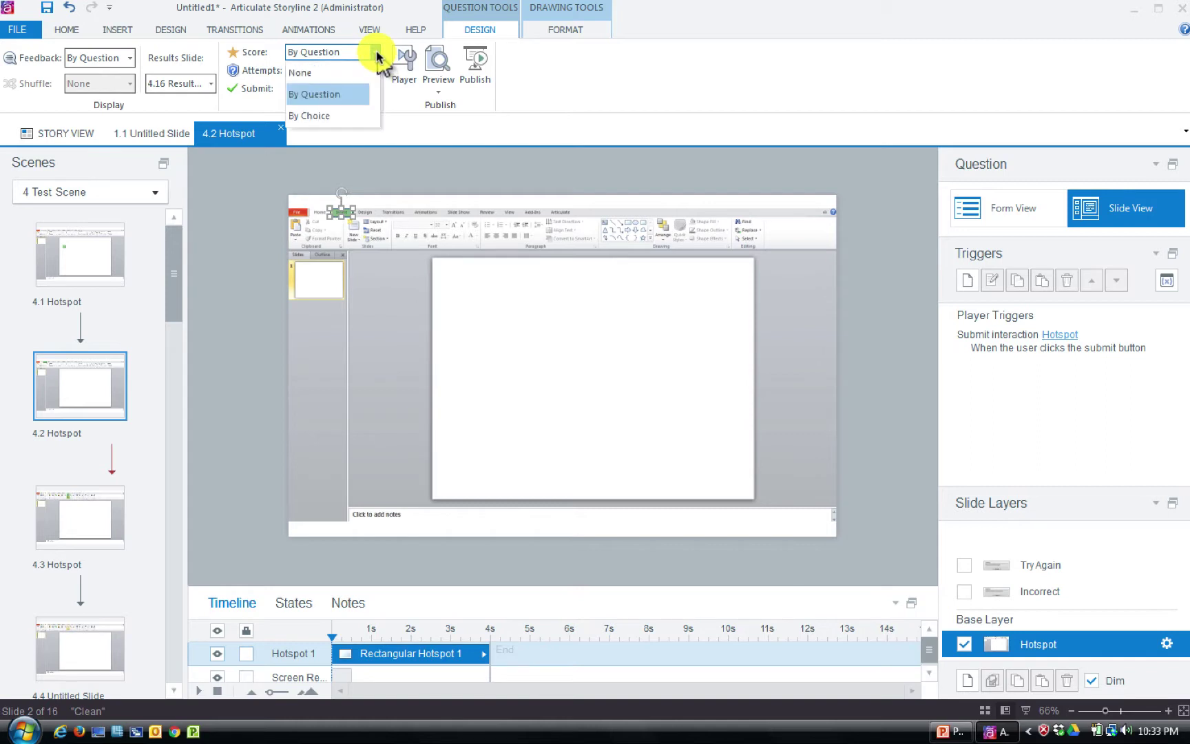
# Keep the 4.2 Hotspot question scored by question, with 2 attempts, submitted on click.
pyautogui.click(377, 54)
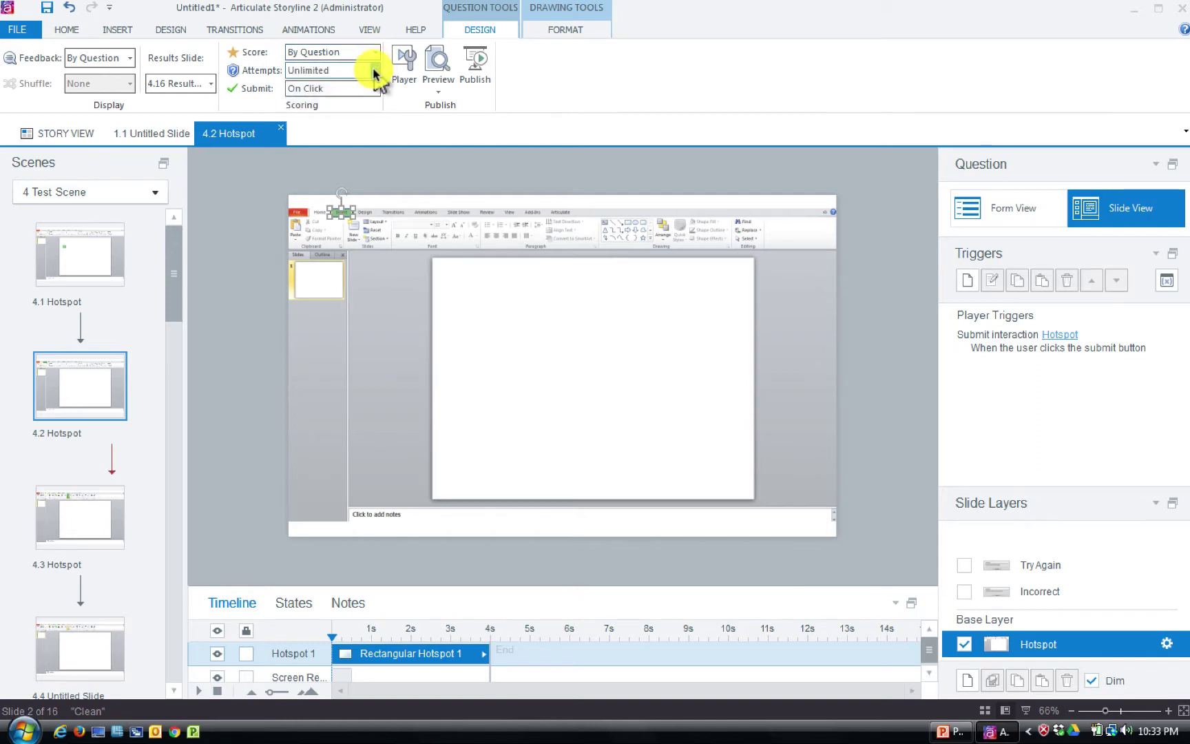
pyautogui.click(375, 71)
pyautogui.press('Escape')
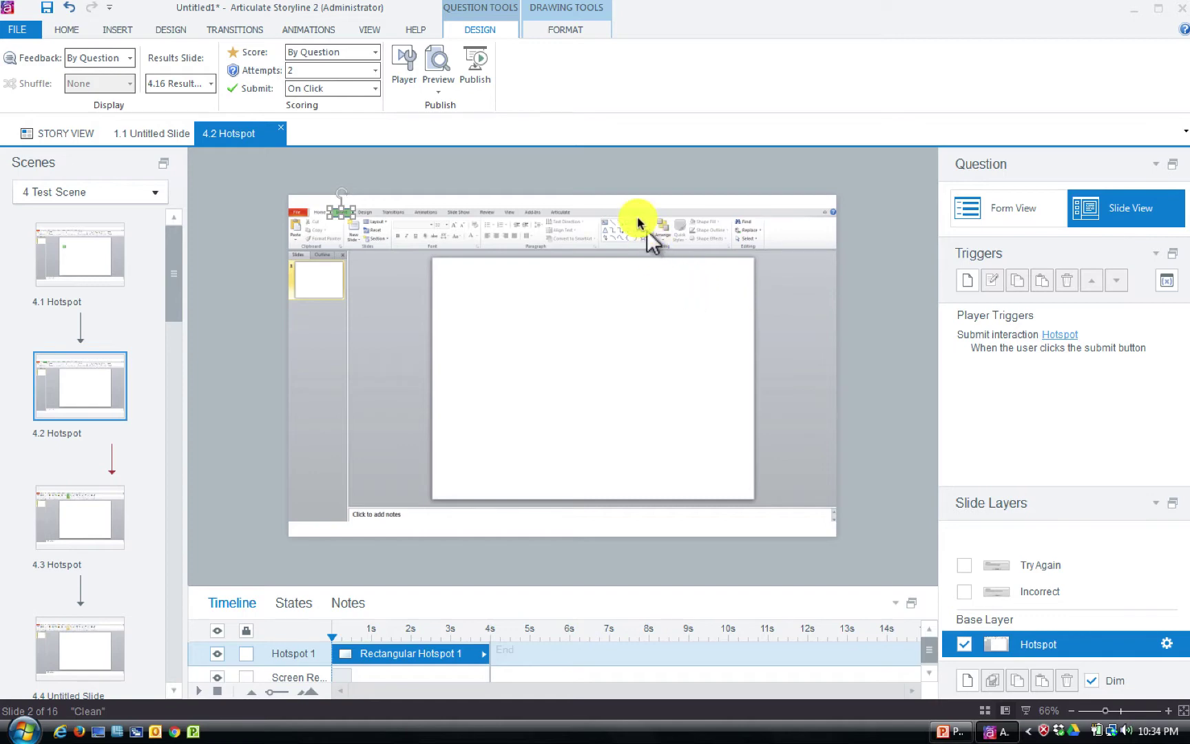
pyautogui.click(376, 91)
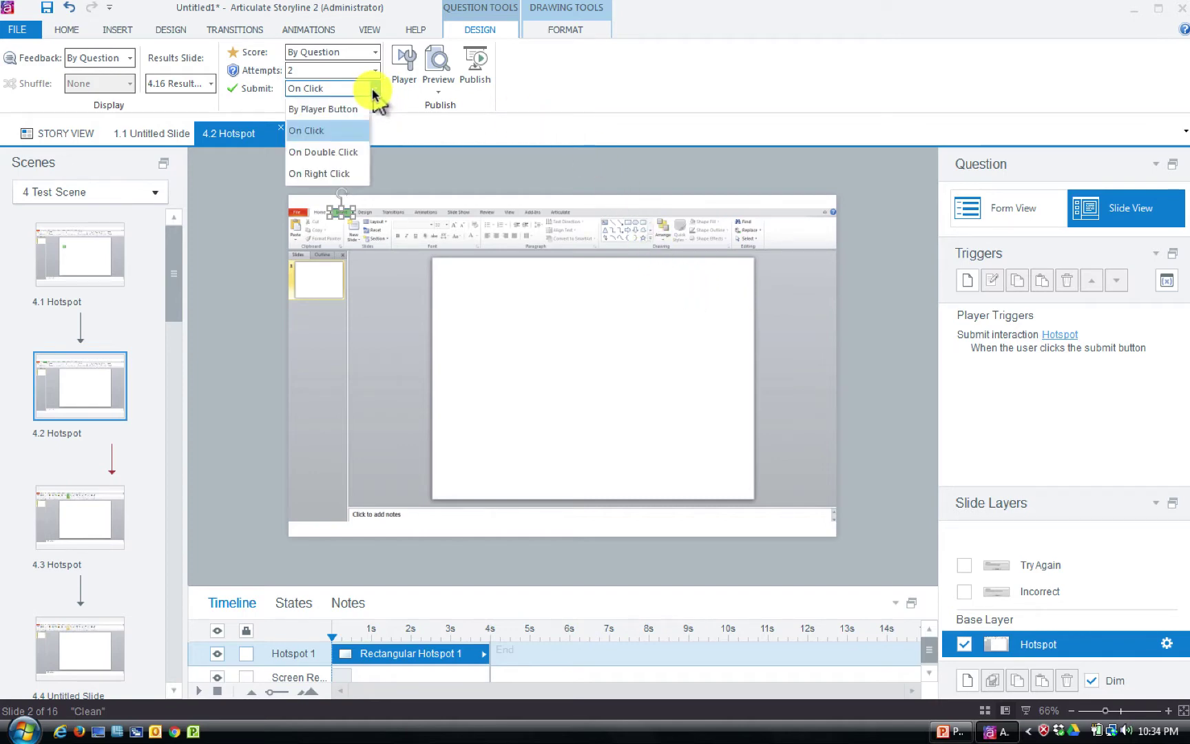
pyautogui.click(353, 129)
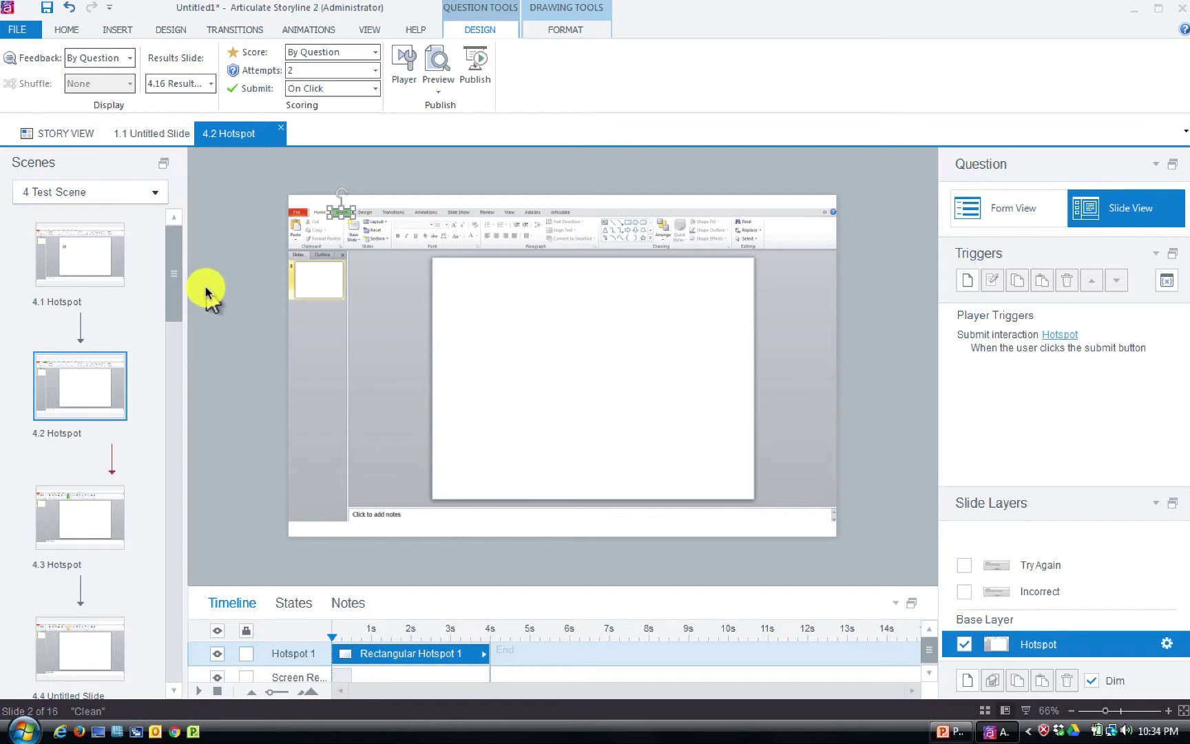
# Limit the 4.3 Hotspot question to 2 attempts.
pyautogui.click(117, 485)
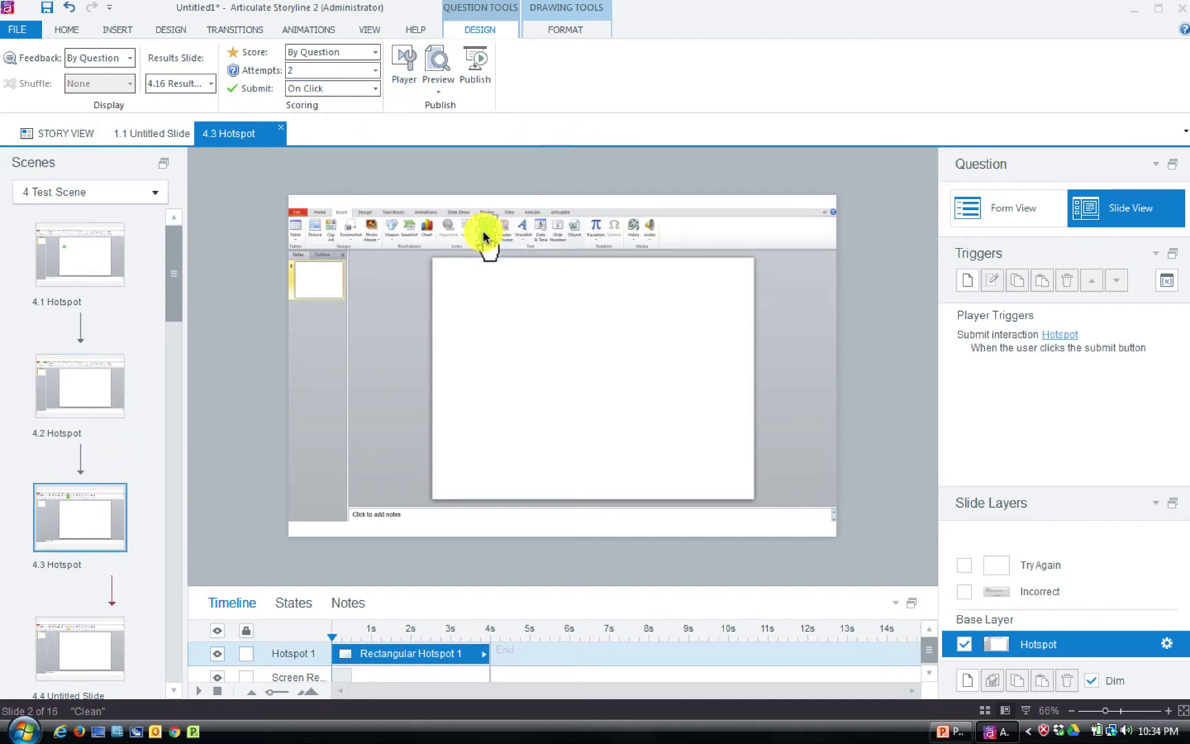
pyautogui.click(374, 71)
pyautogui.click(337, 112)
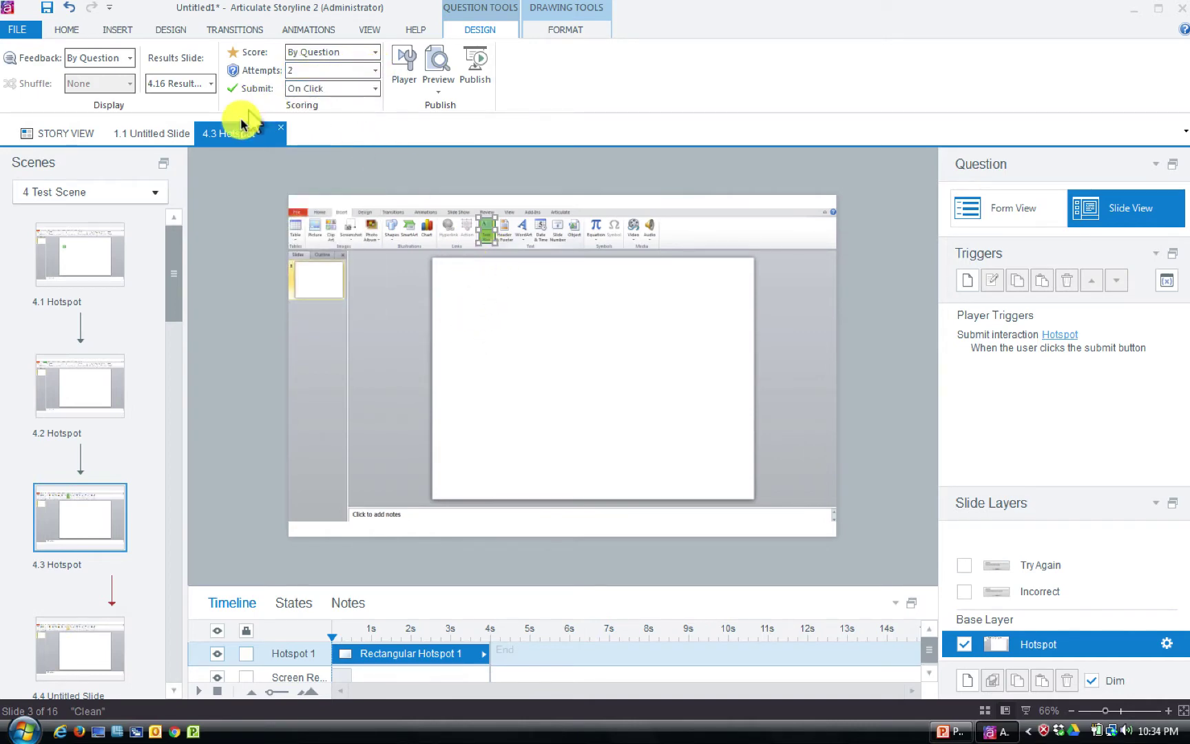
pyautogui.moveTo(176, 301); pyautogui.dragTo(176, 340)
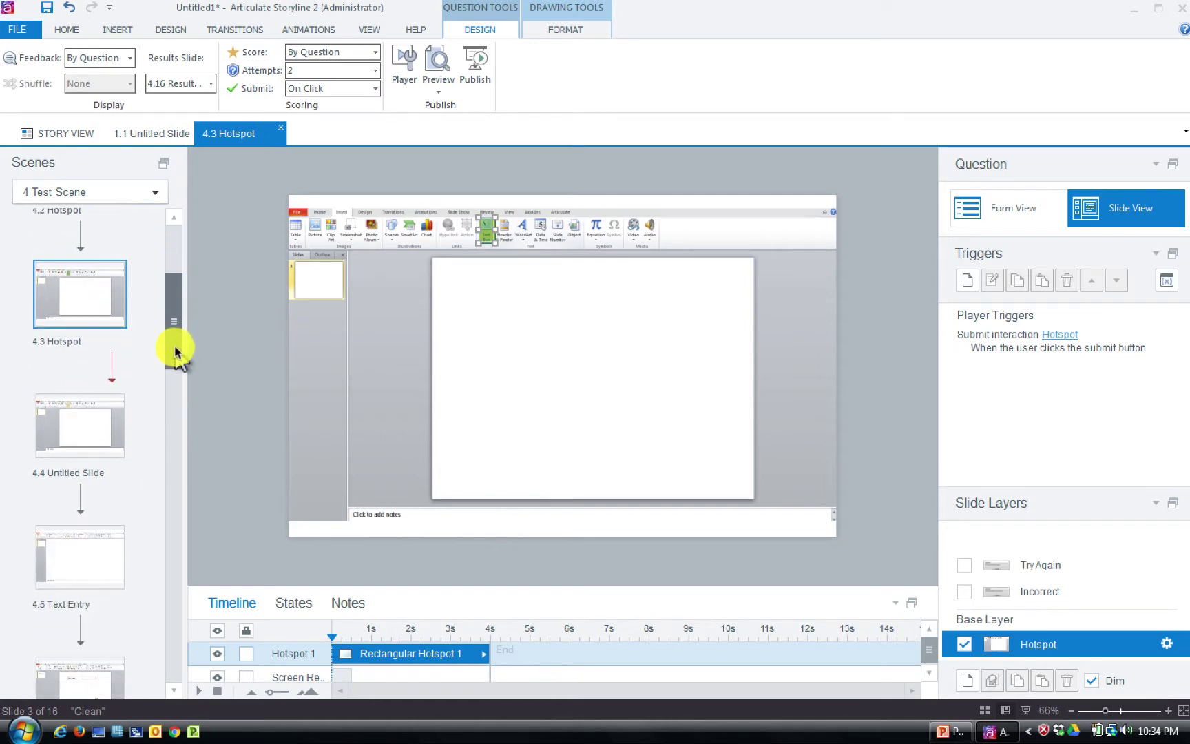
# Move past slides 4.4 and 4.5 and limit the 4.6 Hotspot question to 2 attempts.
pyautogui.click(115, 433)
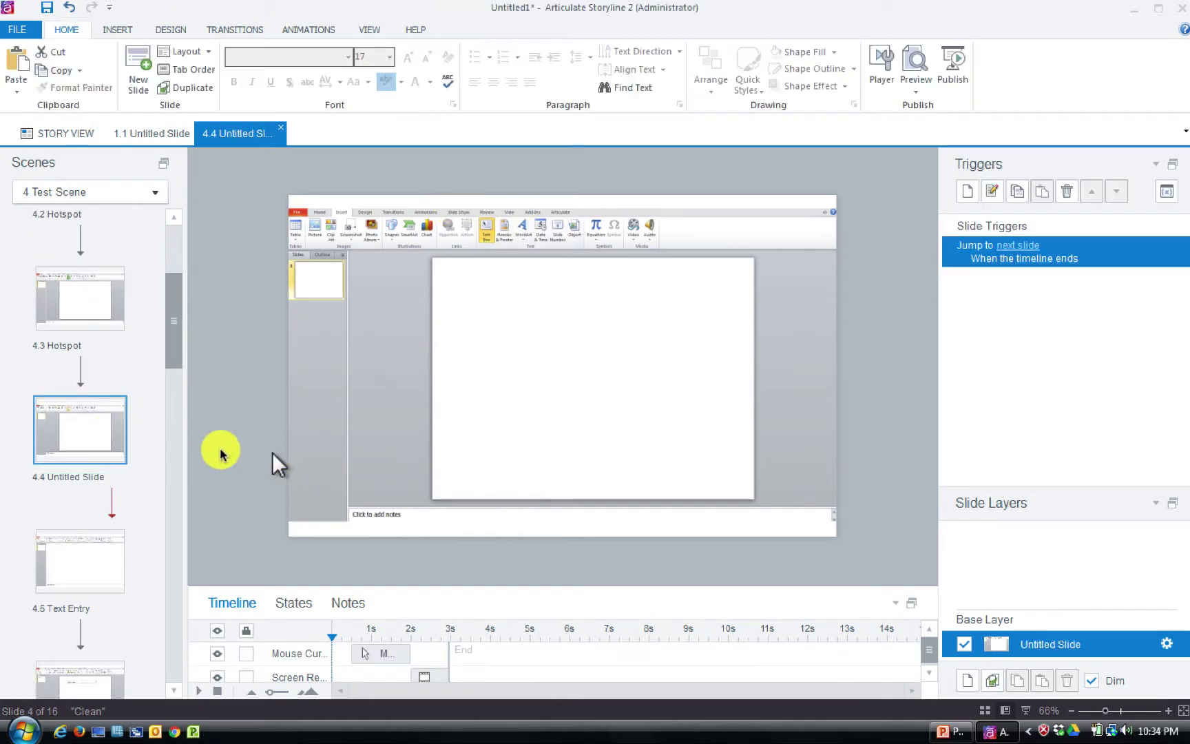
pyautogui.click(72, 565)
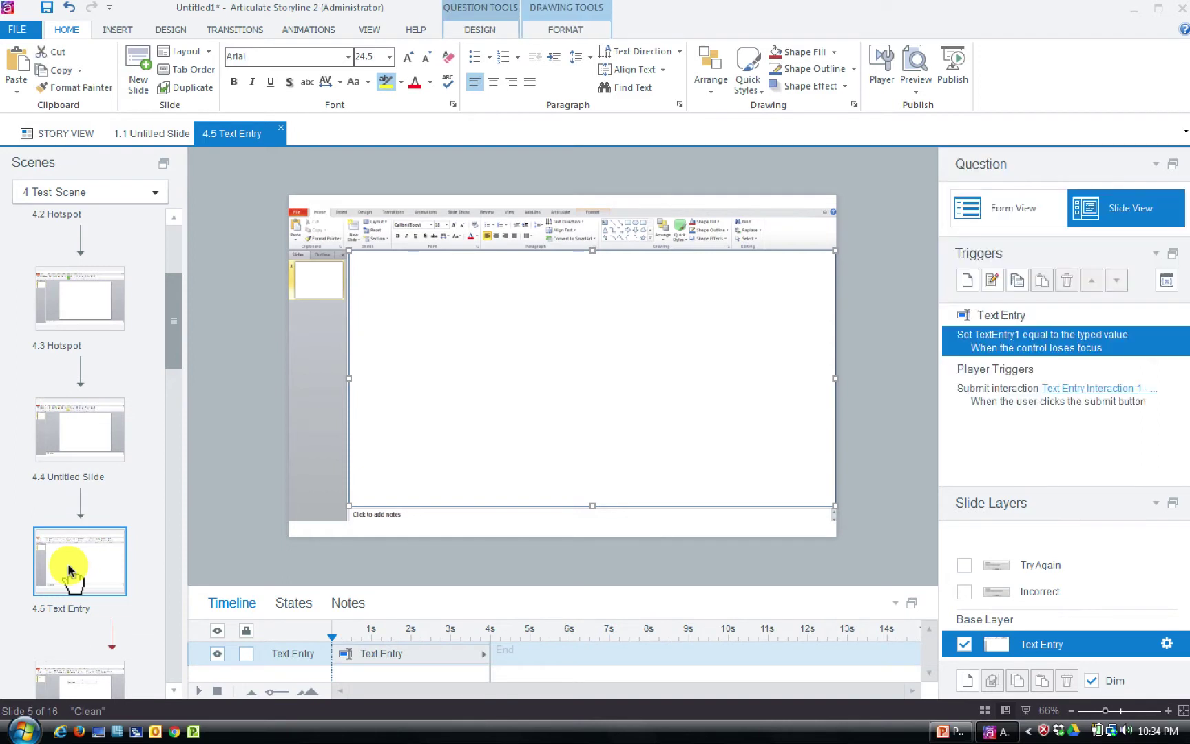
pyautogui.moveTo(172, 344); pyautogui.dragTo(168, 396)
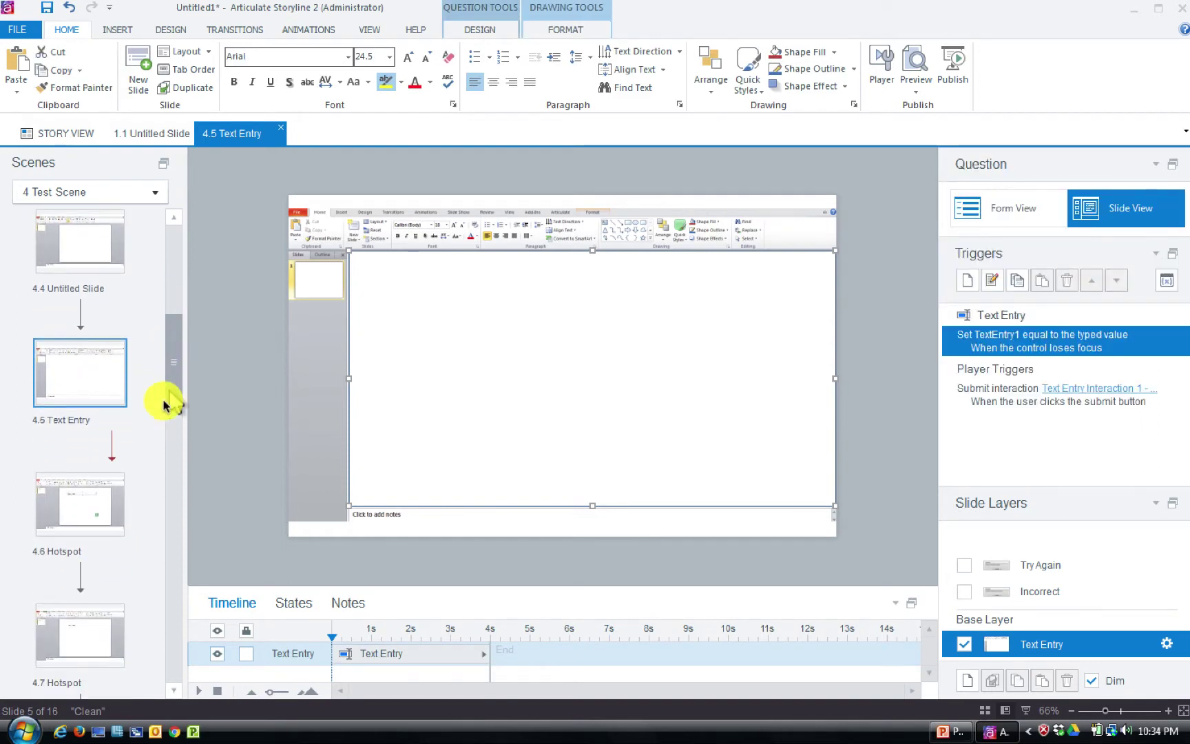
pyautogui.click(105, 525)
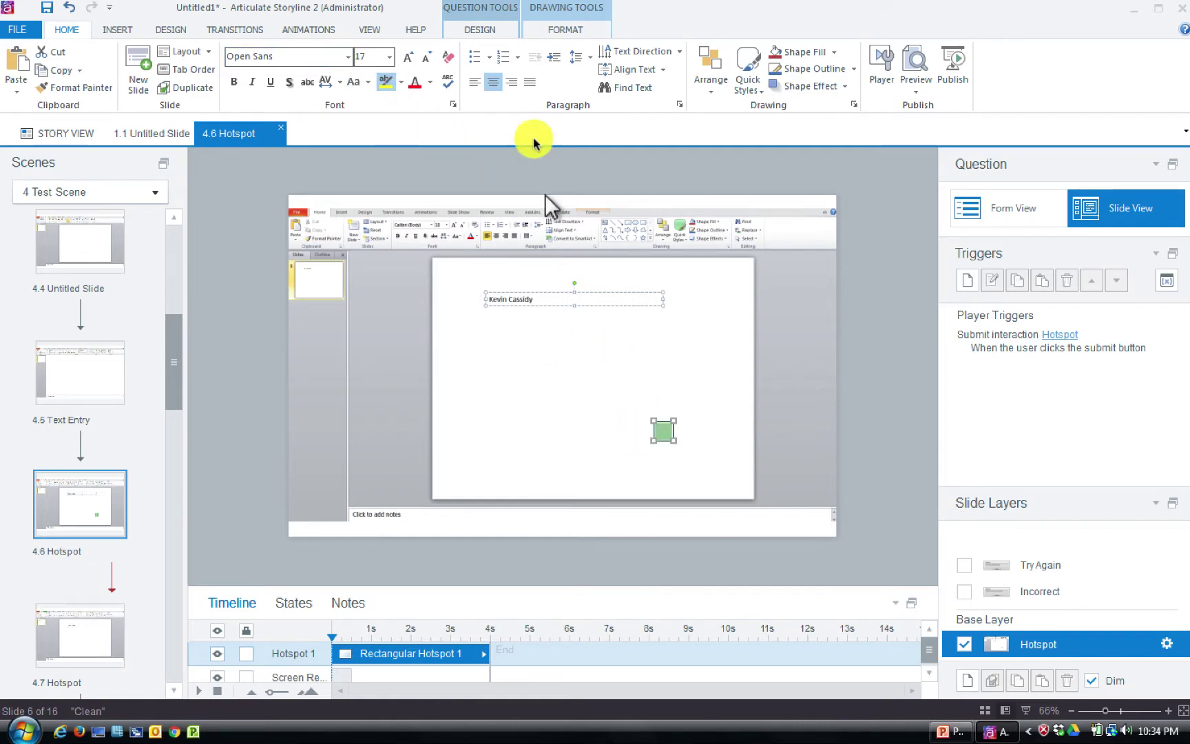
pyautogui.click(498, 31)
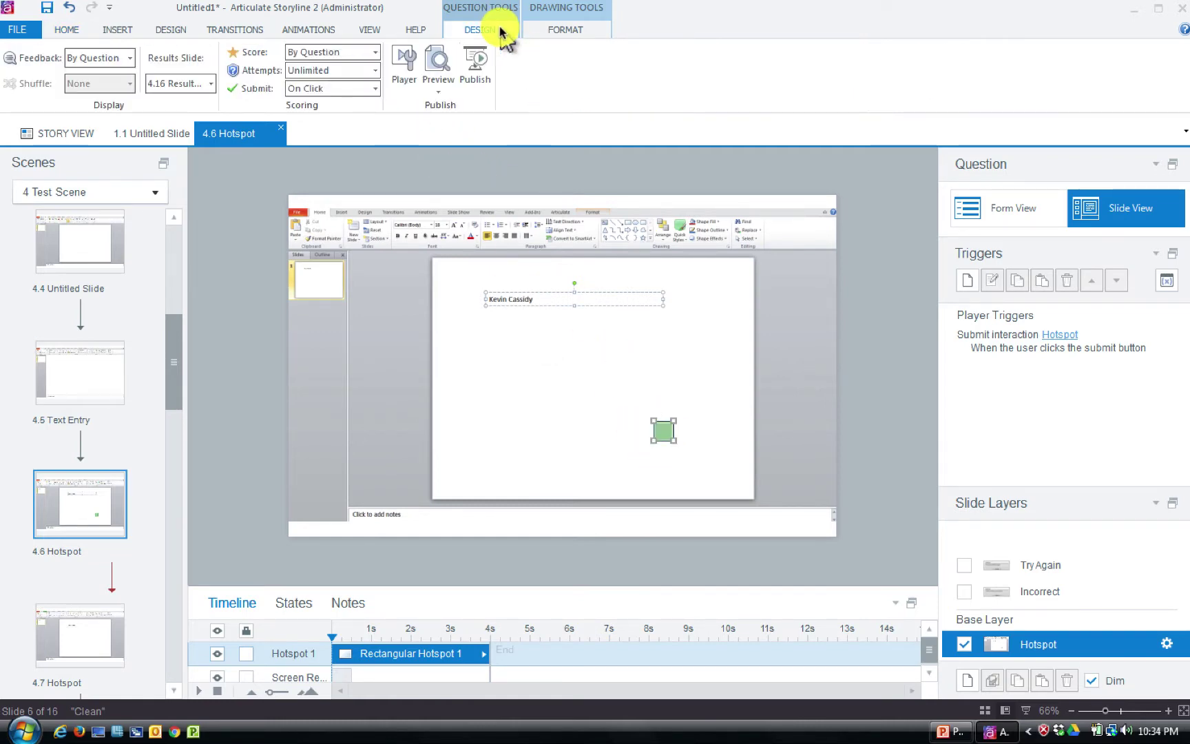
pyautogui.click(375, 70)
pyautogui.click(364, 106)
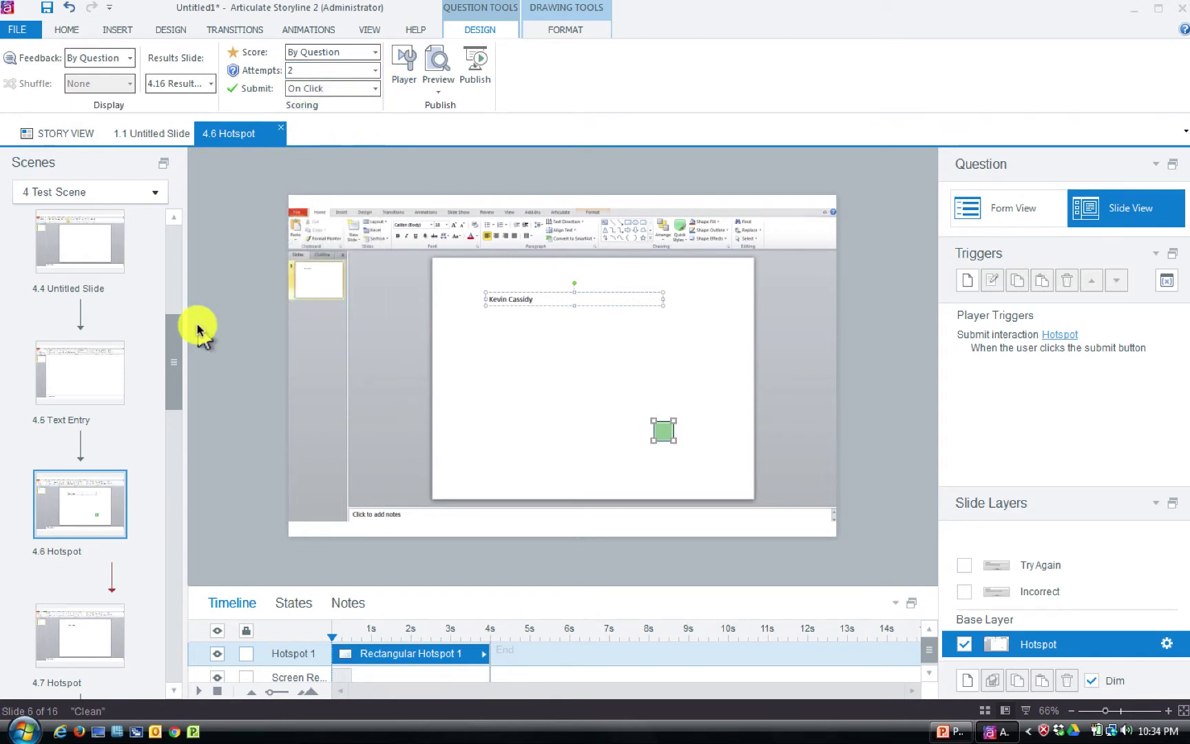
pyautogui.moveTo(170, 342); pyautogui.dragTo(167, 619)
# On the 4.16 Results Slide, raise the passing score from 80% to 85% and show the Options.
pyautogui.click(109, 588)
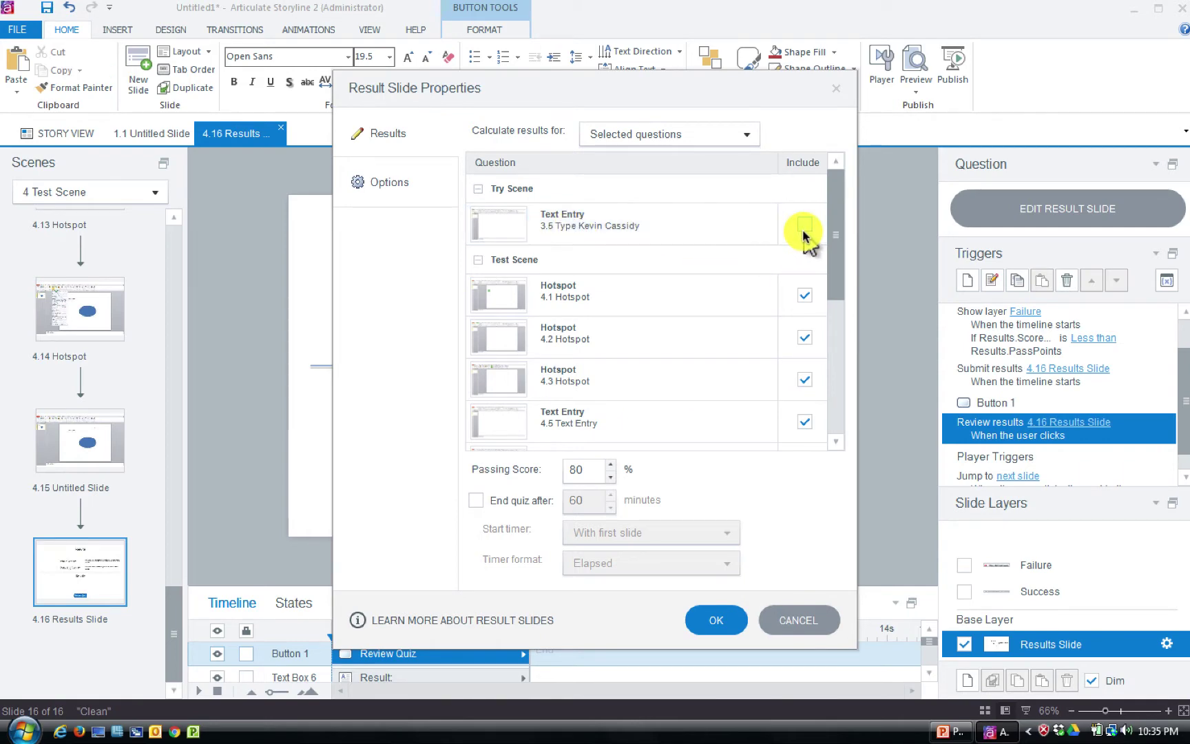
pyautogui.moveTo(839, 238); pyautogui.dragTo(836, 255)
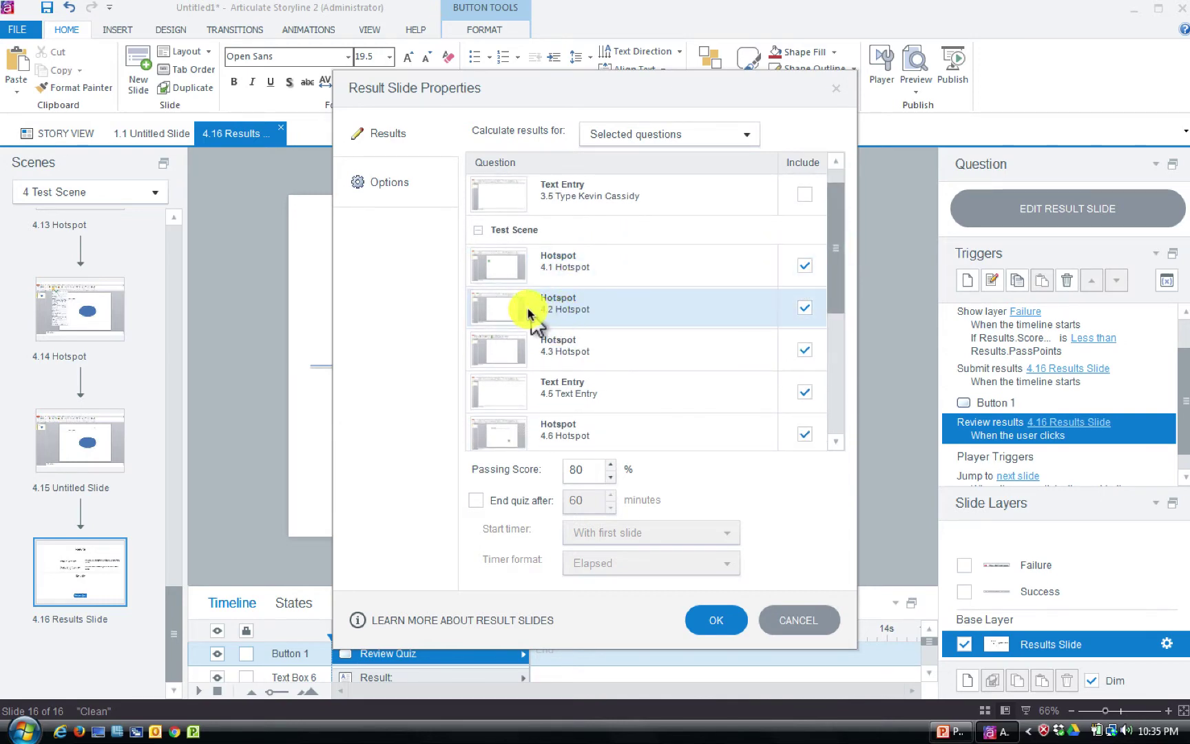
pyautogui.moveTo(839, 247); pyautogui.dragTo(834, 400)
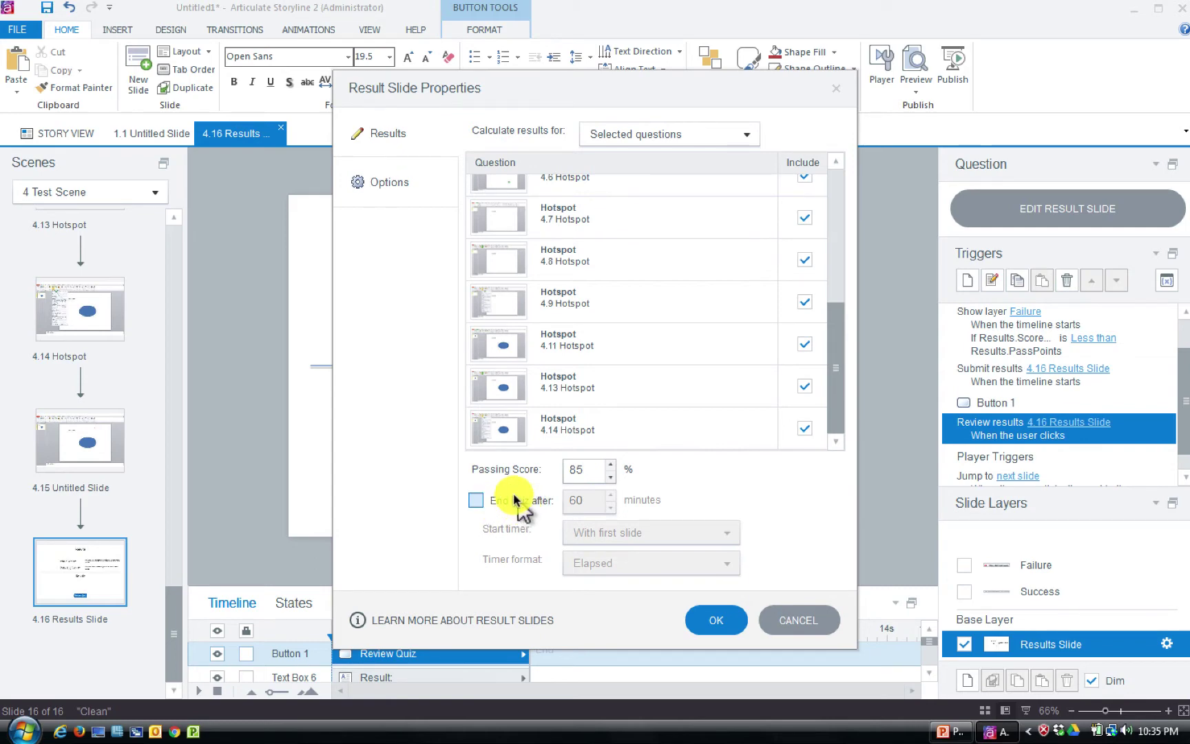
pyautogui.click(378, 193)
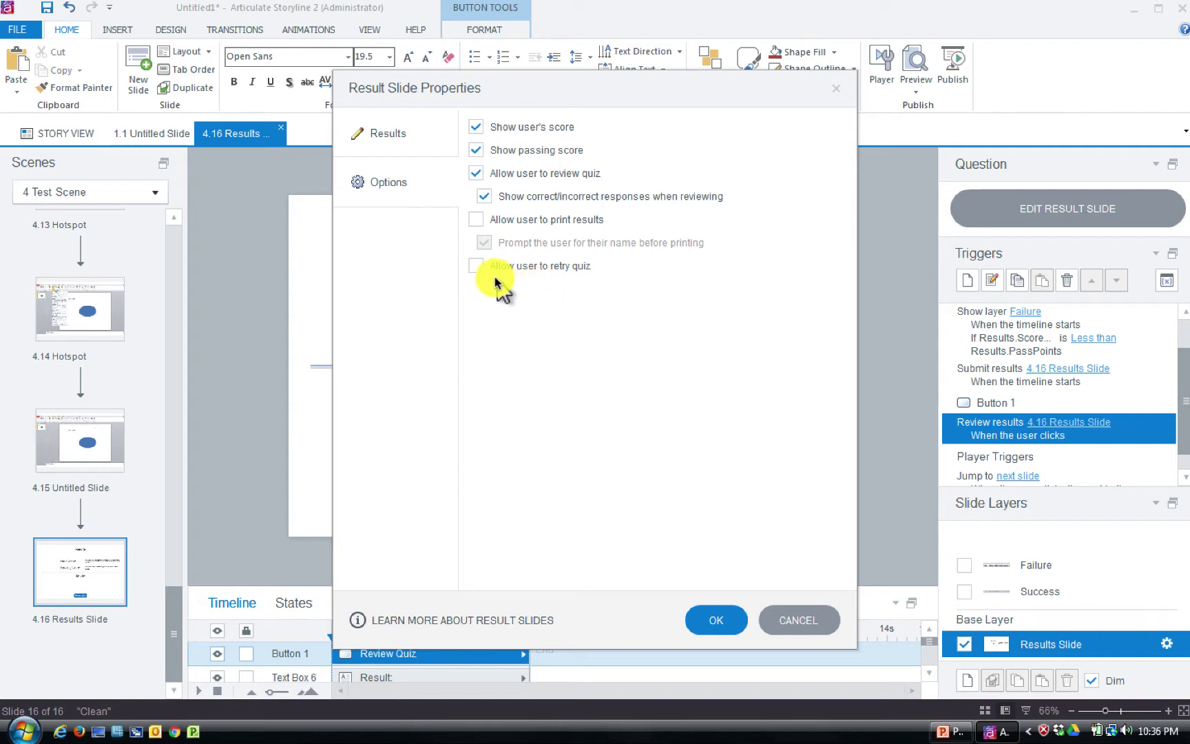
# Enable Allow user to retry quiz and confirm the Result Slide Properties.
pyautogui.click(476, 266)
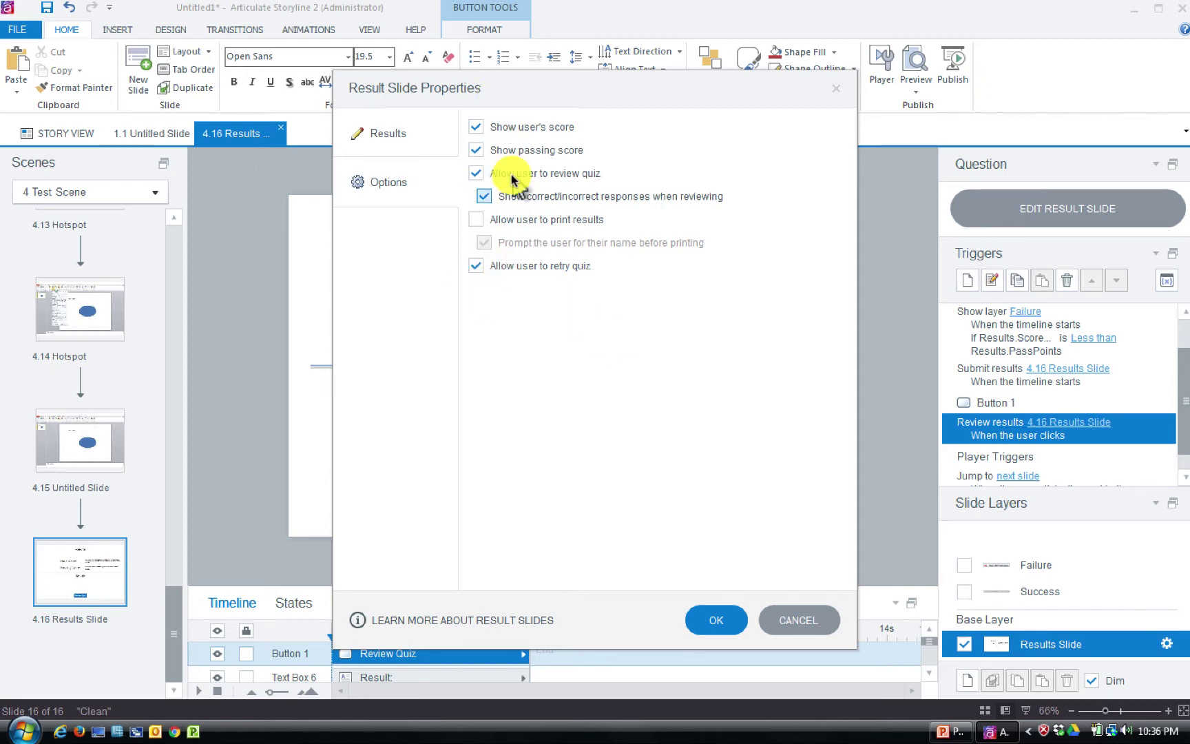
pyautogui.click(714, 621)
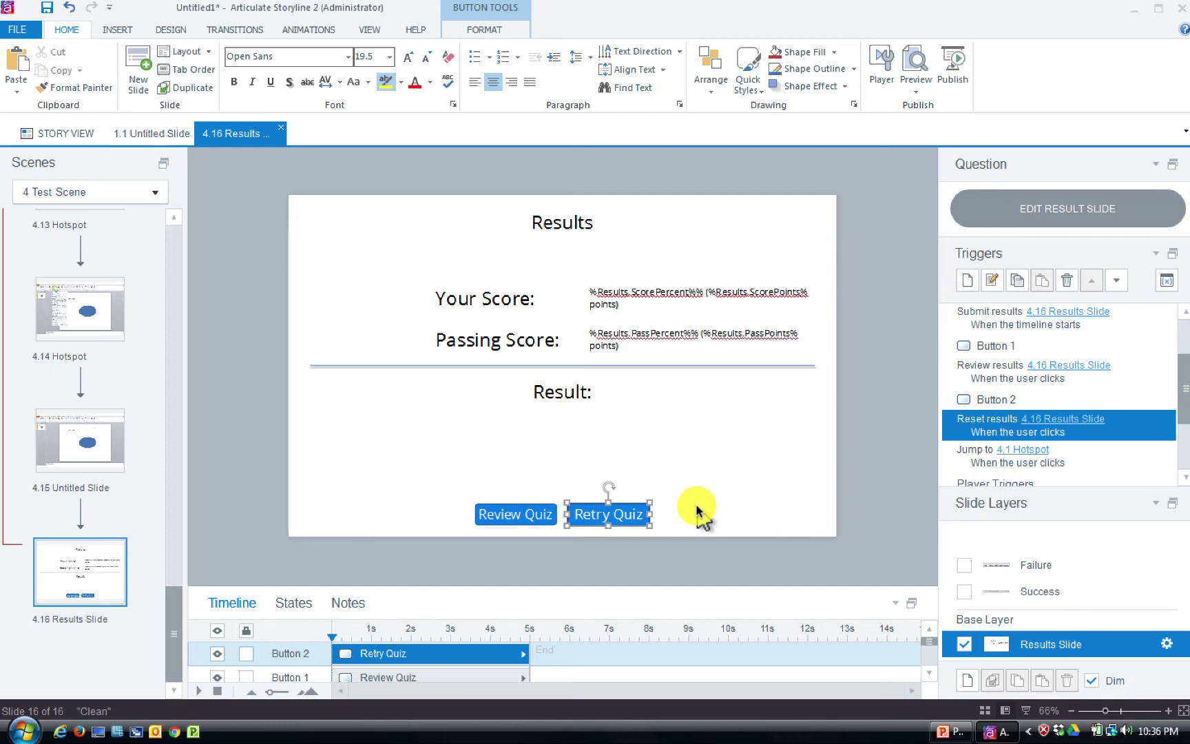
# Scroll the slide list back up and switch to Story View showing all scenes.
pyautogui.moveTo(175, 616); pyautogui.dragTo(181, 226)
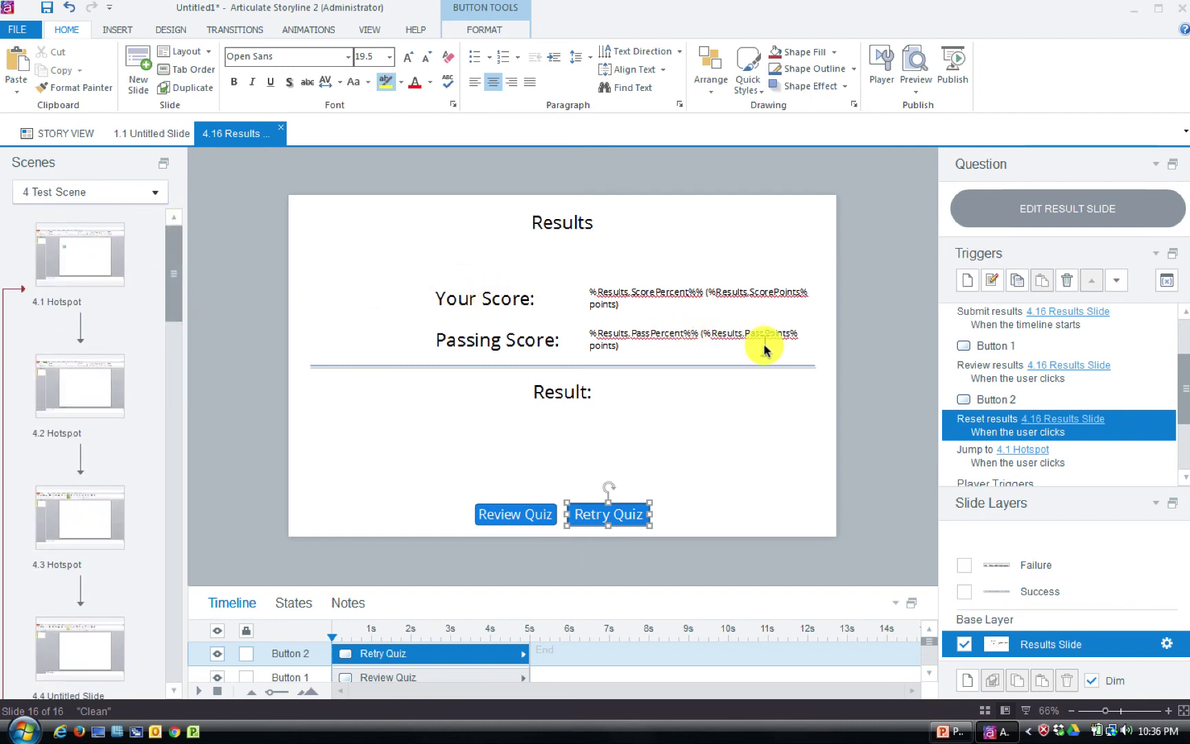
pyautogui.click(80, 130)
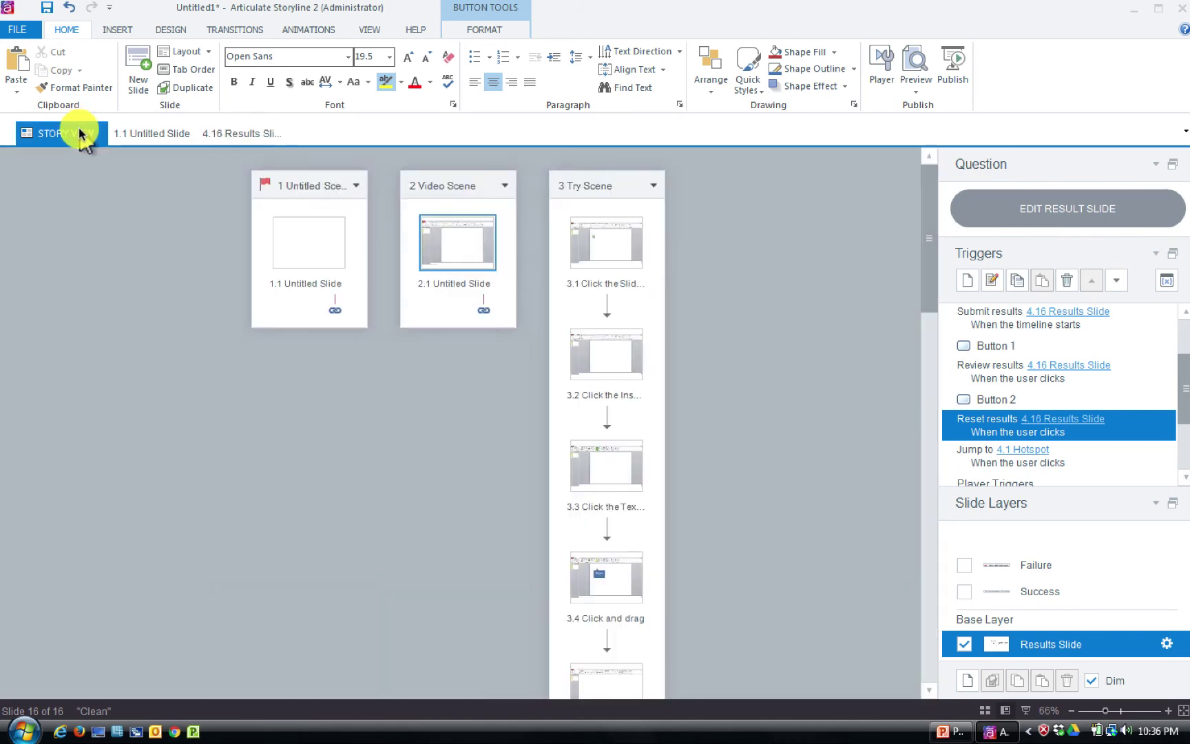